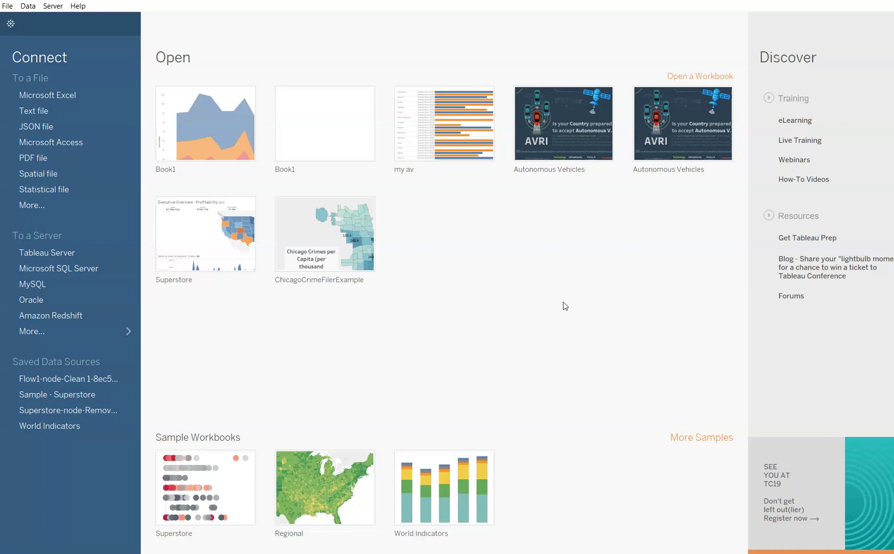
- Open the Superstore sample workbook from the Tableau start page
left_click(194, 486)
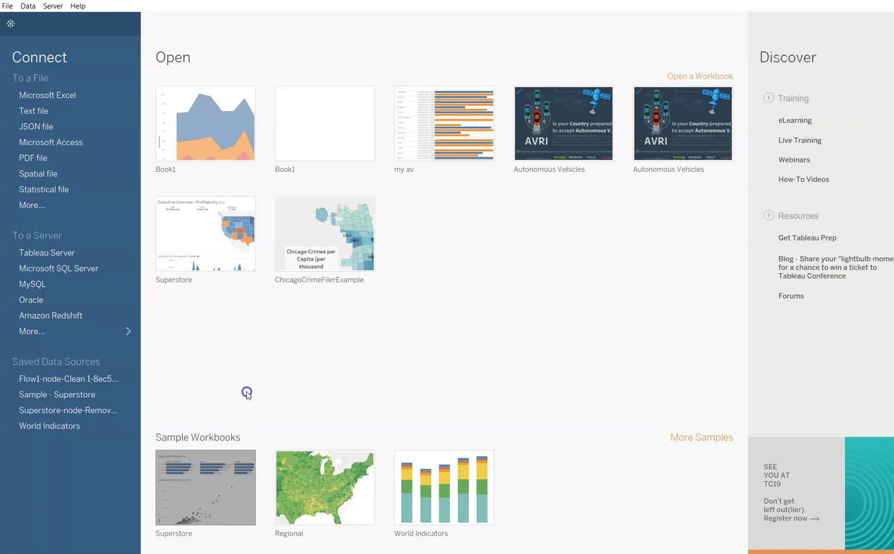
left_click(238, 454)
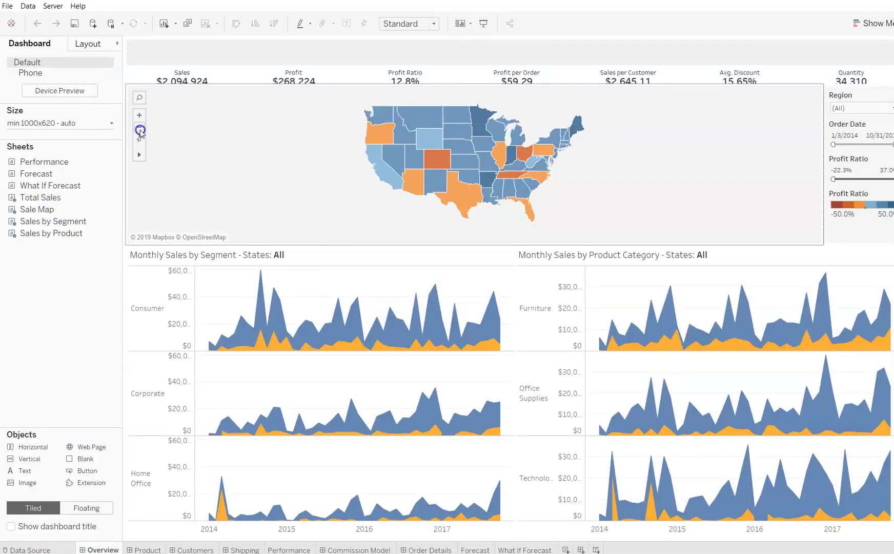
- Switch from the Overview dashboard to the Performance sheet, Sales Performance vs Target
left_click(135, 194)
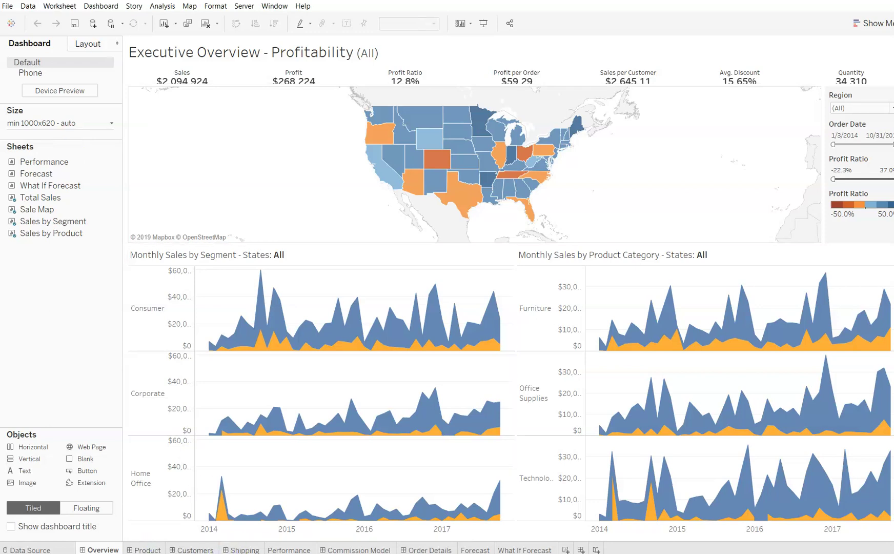
left_click(282, 550)
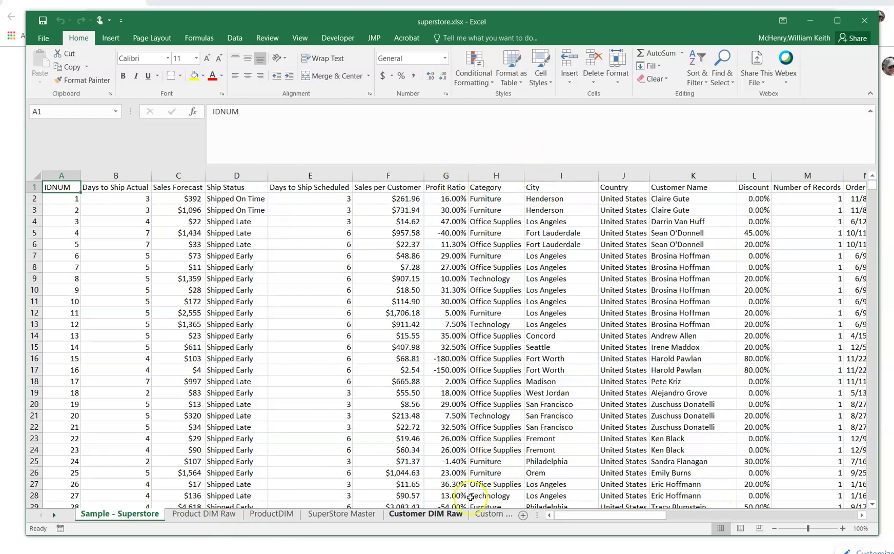
- Show the Product DIM Raw sheet listing IDNUM, Category, Product Name and Sub-Category
left_click(200, 515)
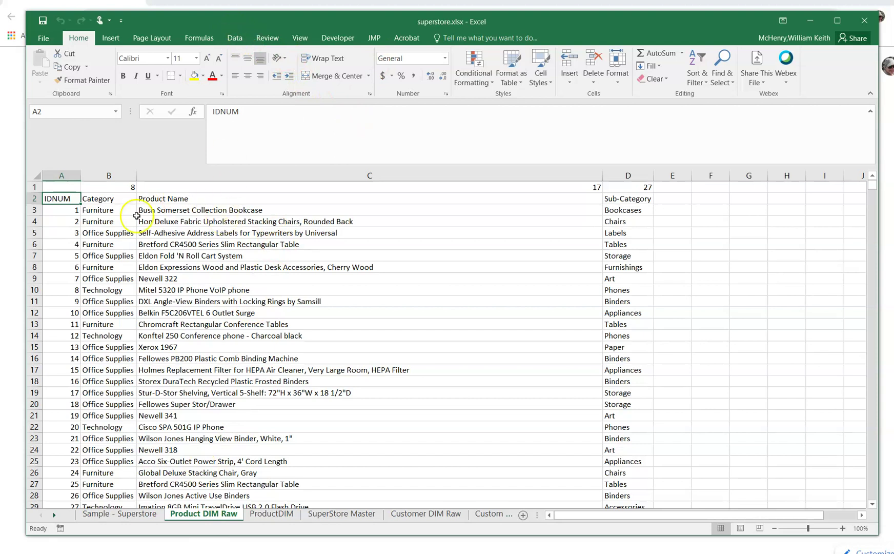
- Inspect the VLOOKUP formula in cell C7 of Product DIM Raw, then return to A2
left_click(236, 39)
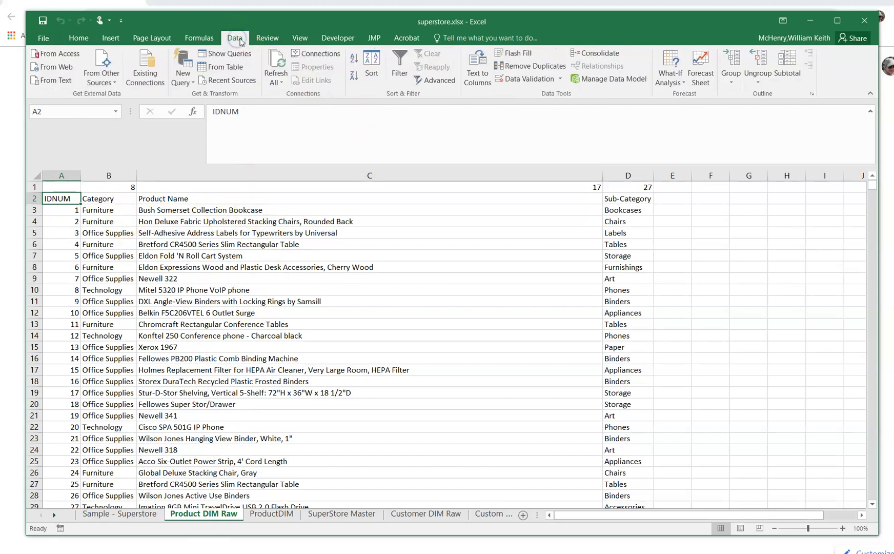
left_click(524, 70)
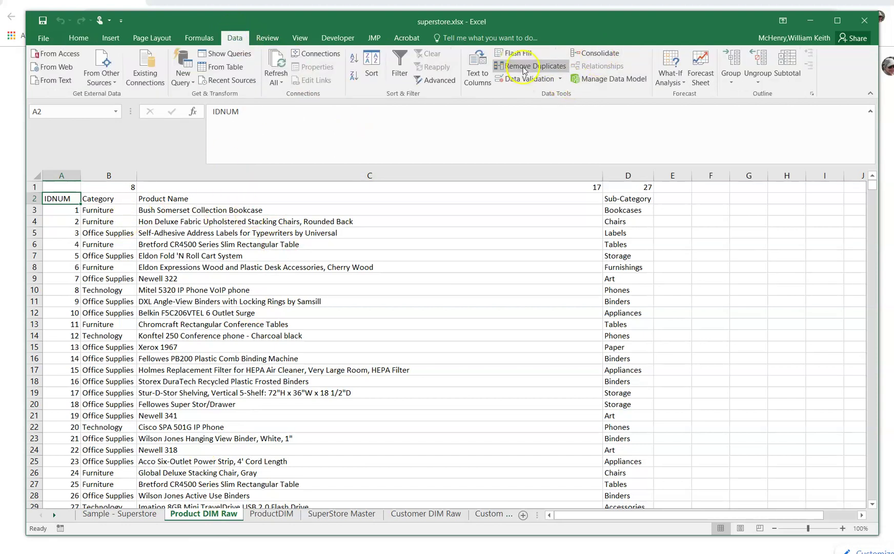
left_click(198, 254)
left_click(65, 198)
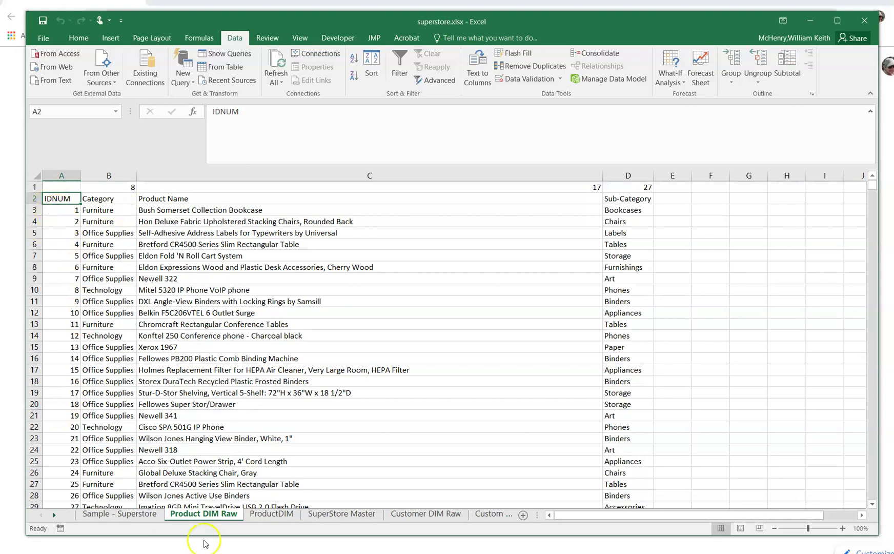
- Compare the sheets, then confirm ProductDIM's product list runs to row 1851
left_click(262, 514)
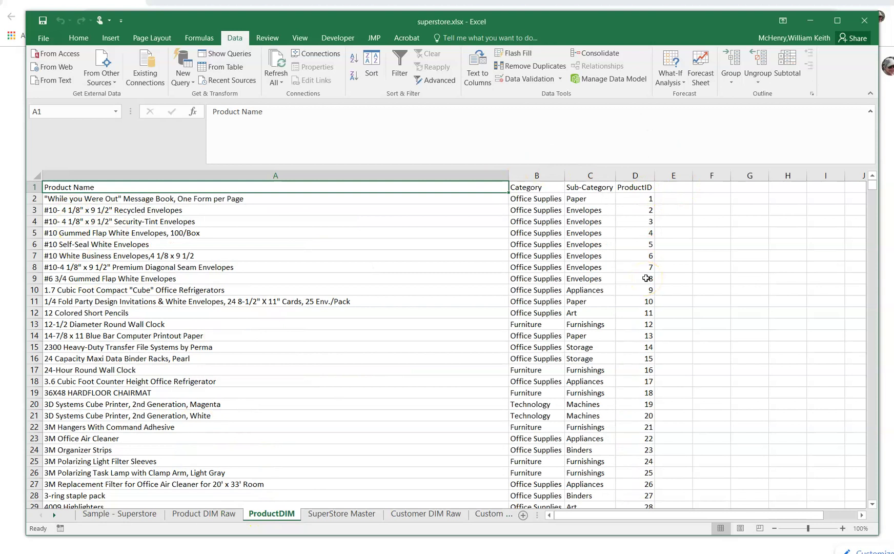
left_click(201, 514)
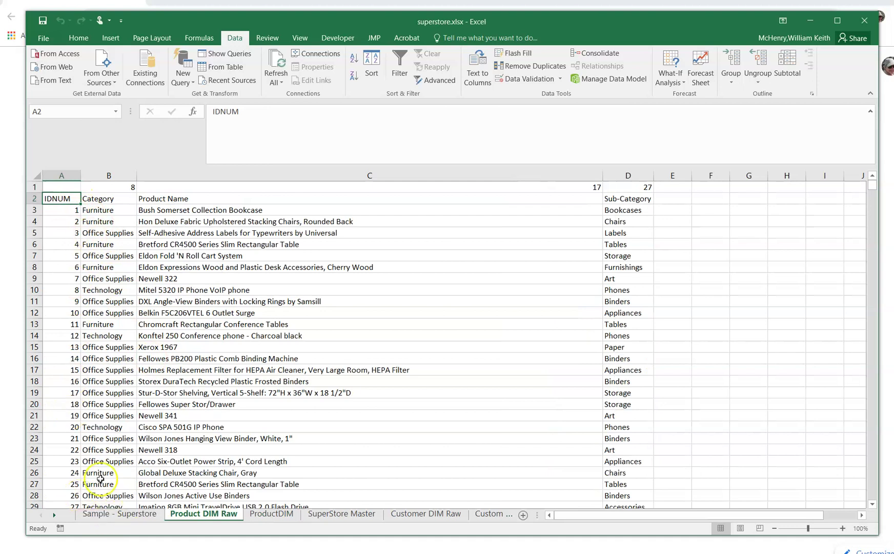
left_click(113, 513)
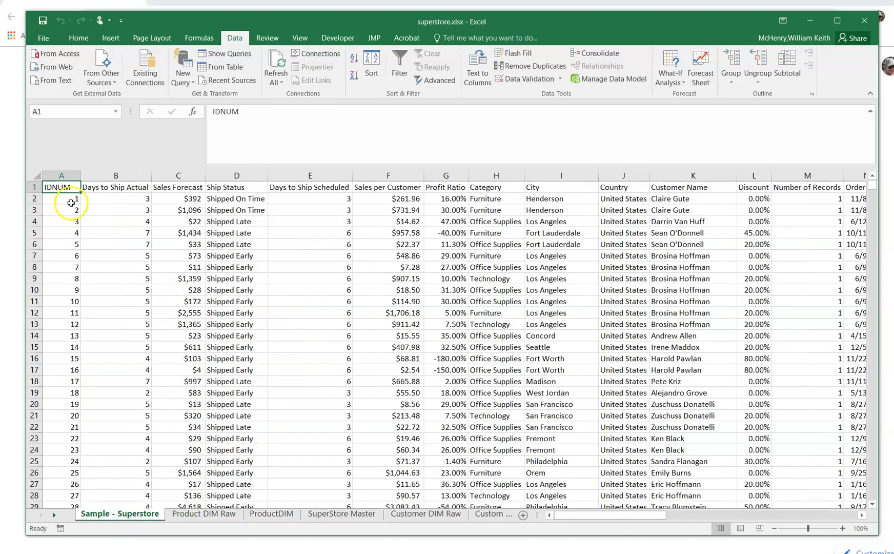
left_click(60, 188)
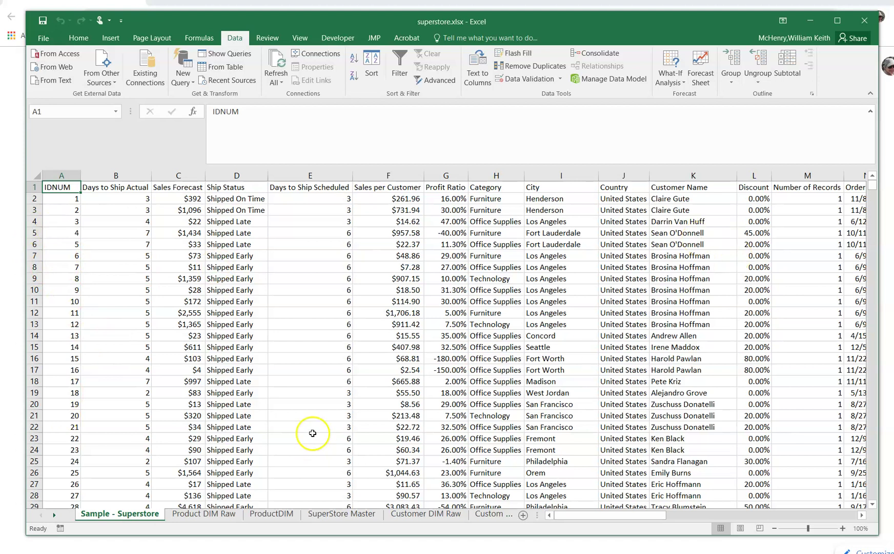
left_click(213, 514)
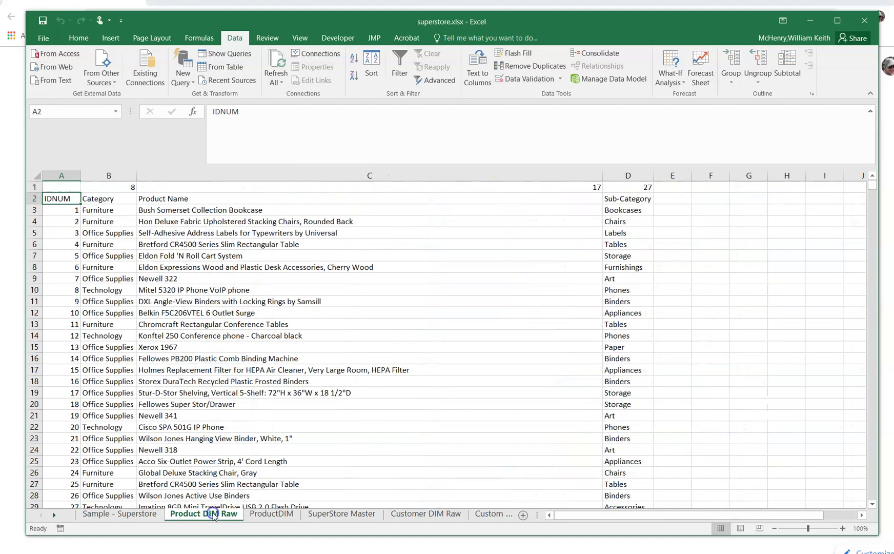
left_click(267, 513)
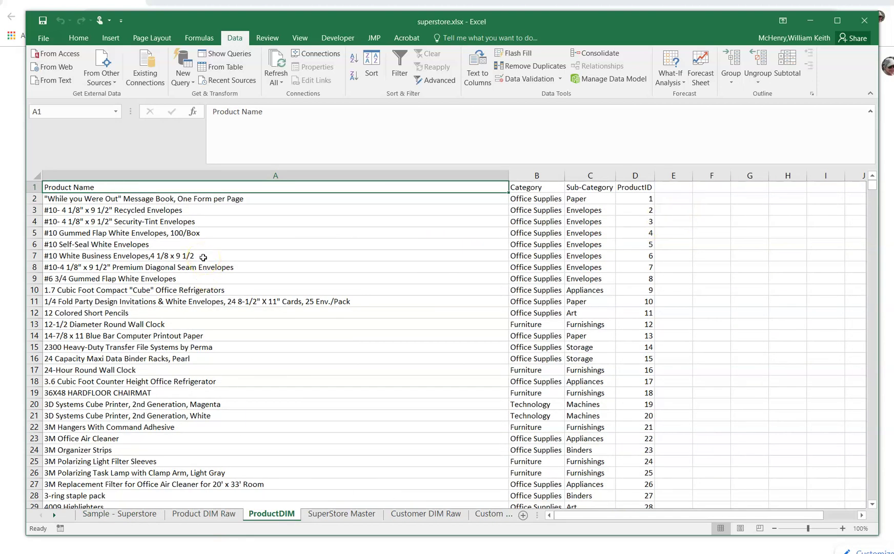
key("ctrl+Down")
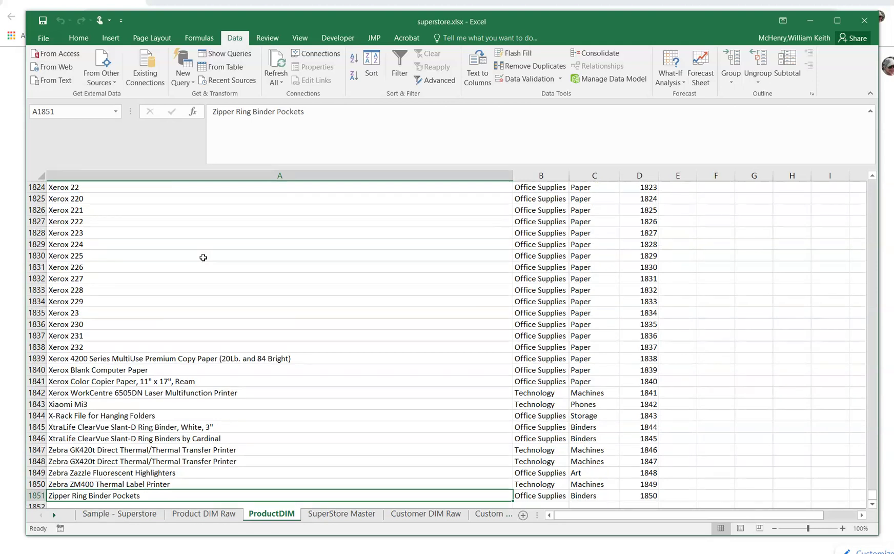
key("ctrl+Up")
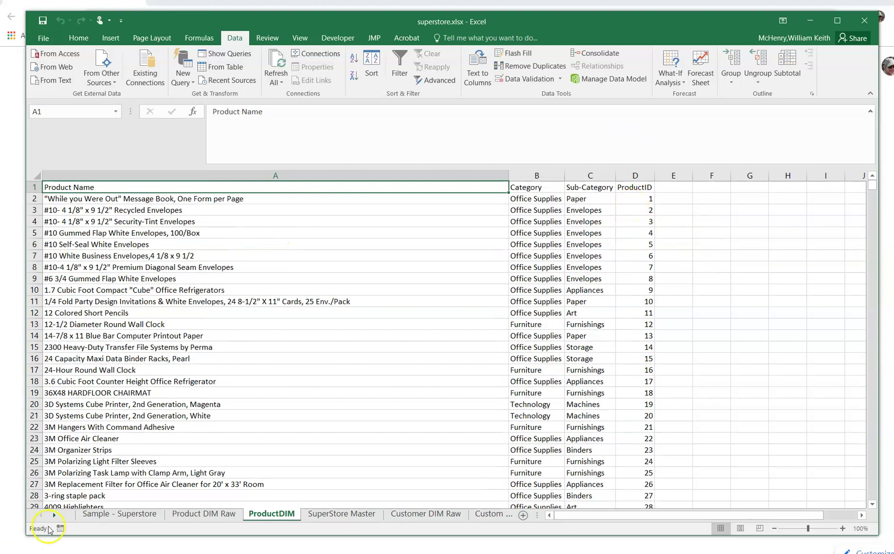
- On Sample - Superstore, survey the columns from Sub-Category back to IDNUM
left_click(105, 514)
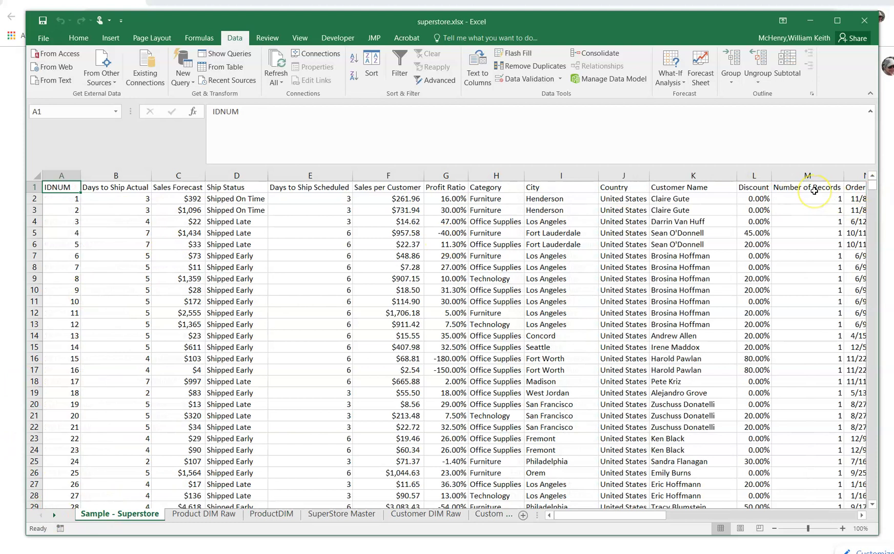
key("ctrl+Right")
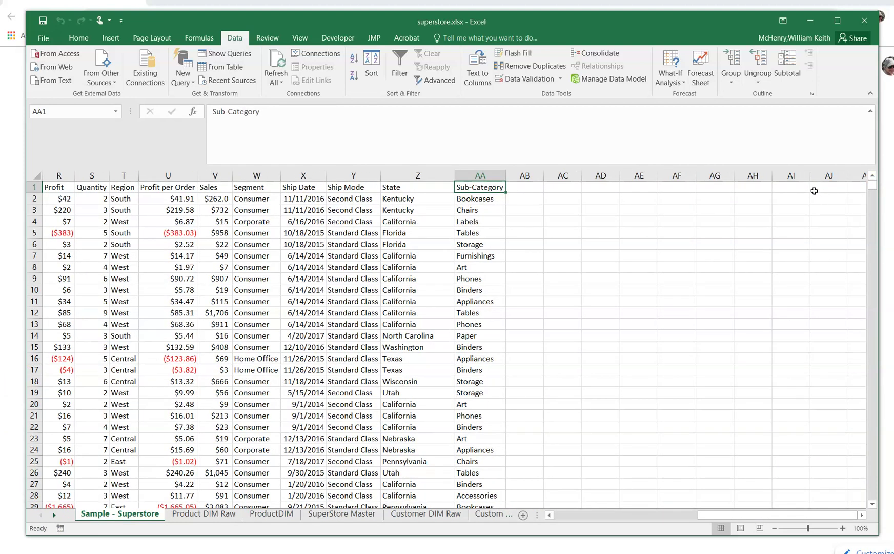
key("Left")
key("Left")
key("Left")
key("Left")
key("Left")
key("Left")
key("Left")
key("Left")
key("Left")
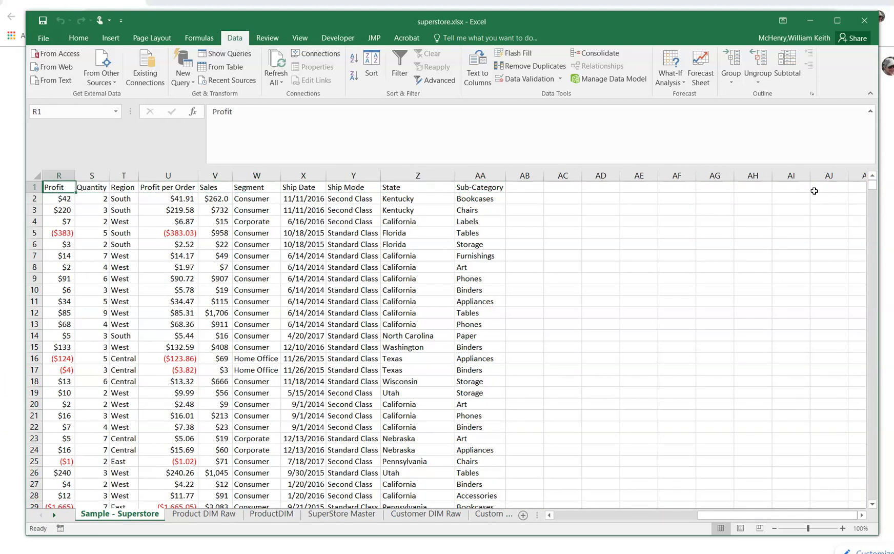
key("Left")
key("Left")
key("Left")
key("Left")
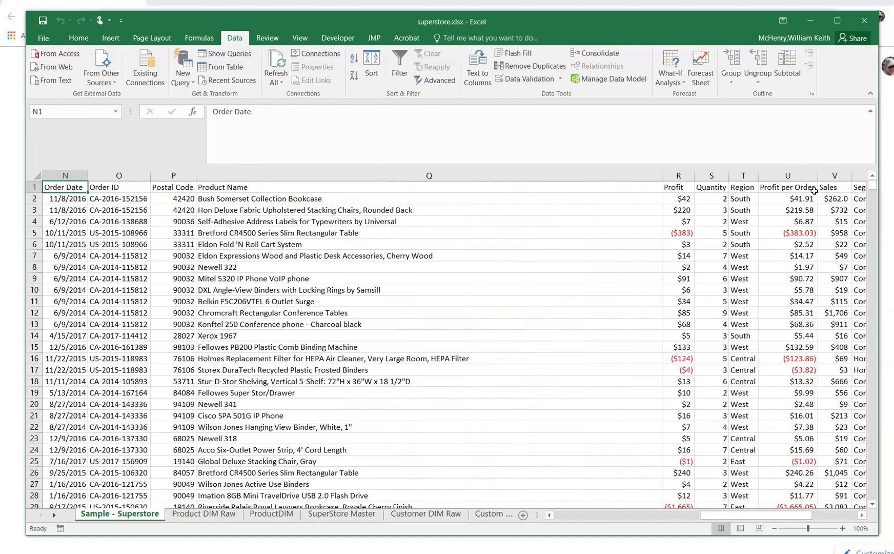
key("Left")
key("Left")
key("Left")
key("Left")
key("Left")
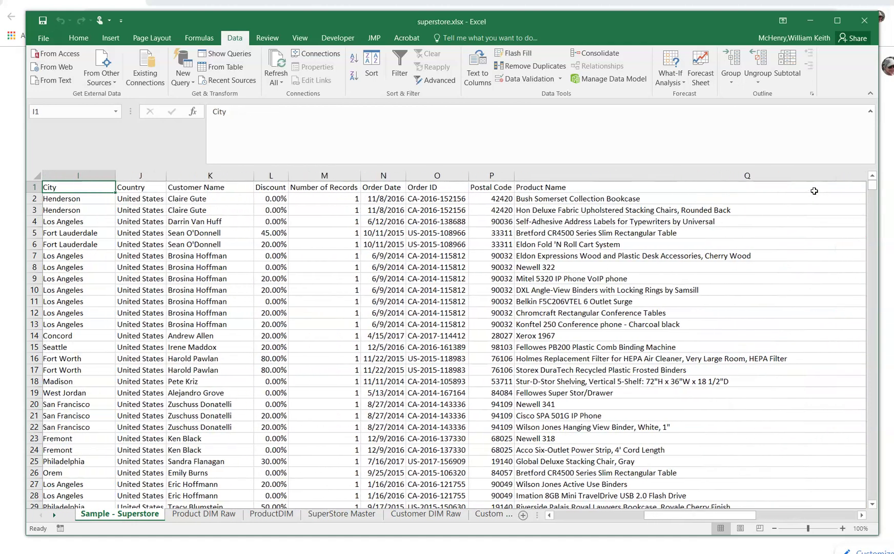
key("Left")
key("Left")
key("Left")
key("Left")
key("Left")
key("Left")
key("Left")
key("Left")
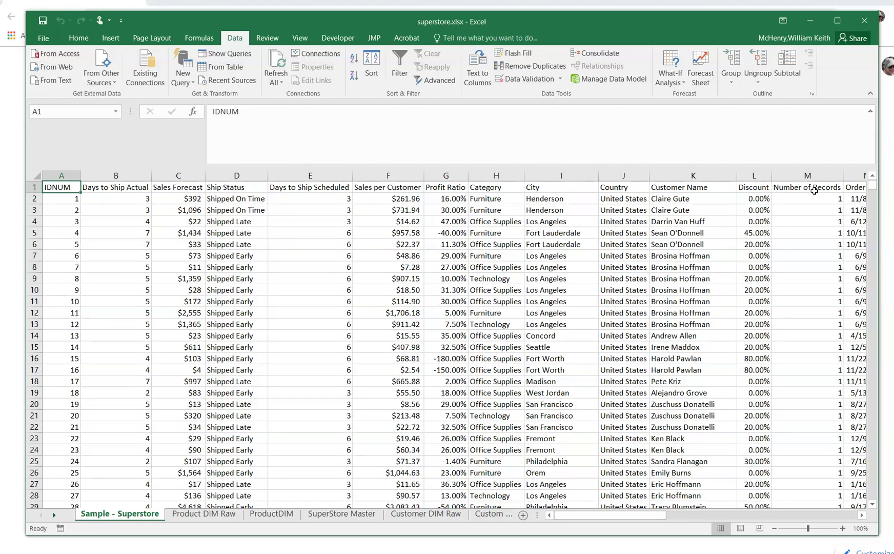
- Add the ProductID heading in AB1 after Sub-Category, ending on empty cell AB2
key("ctrl+Right")
key("Right")
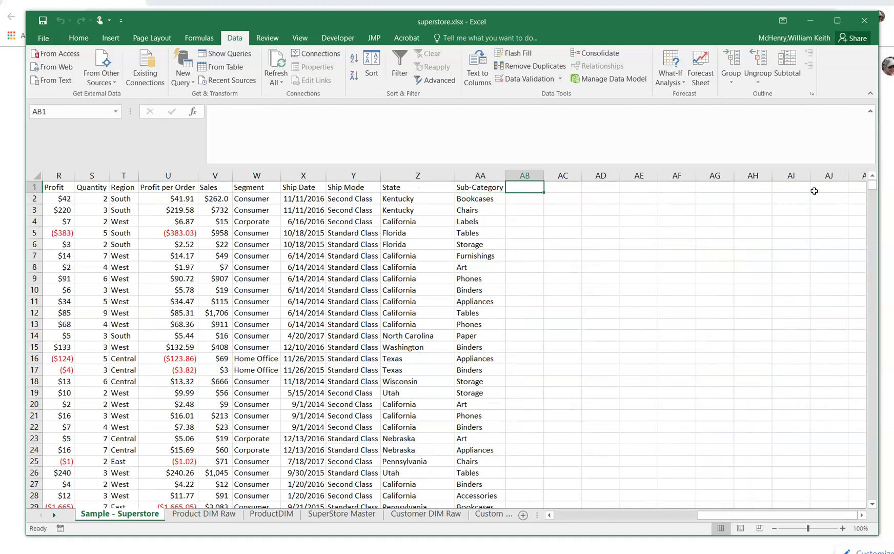
type("ProductID")
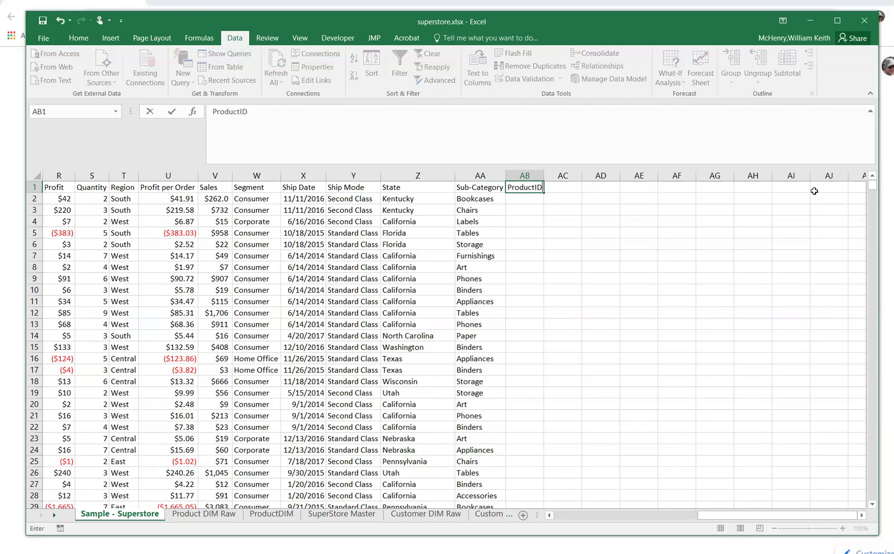
key("Return")
key("Left")
key("Left")
key("Left")
key("Left")
key("Left")
key("Left")
key("Left")
key("Left")
key("Left")
key("Left")
key("Left")
key("Left")
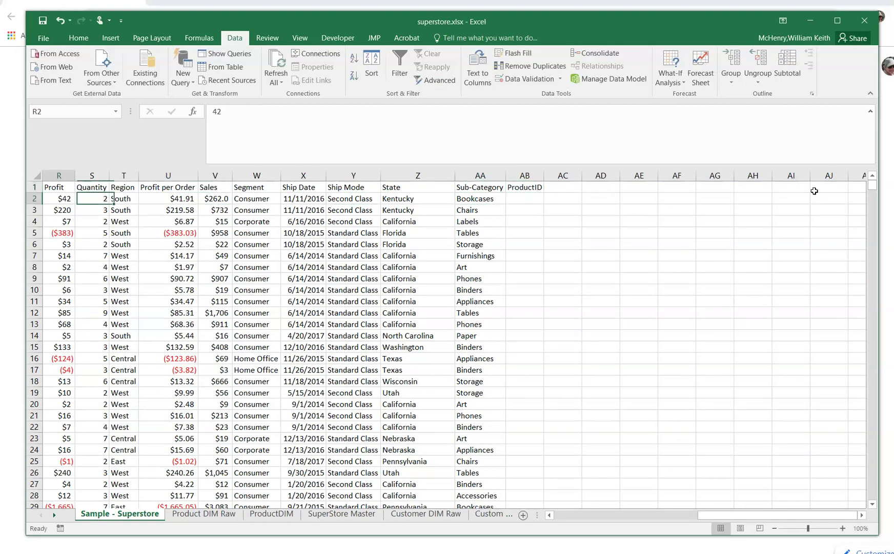
key("Right")
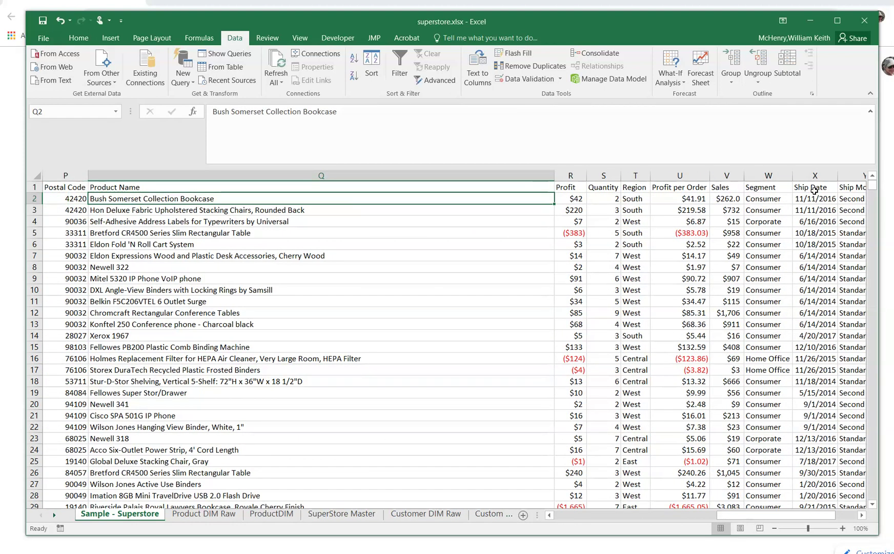
key("Right")
key("Right")
key("Right")
key("Right")
key("Right")
key("Right")
key("Right")
key("Right")
key("Right")
key("Right")
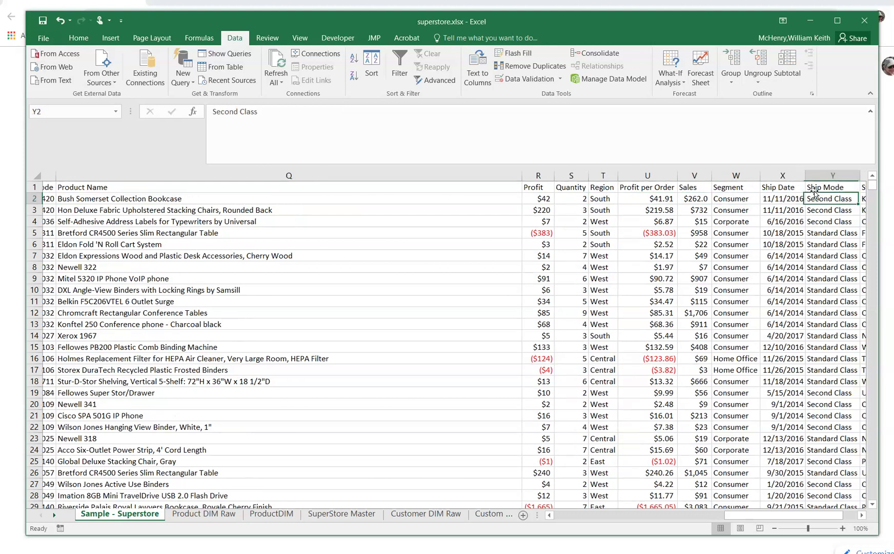
key("Right")
- Enter =VLOOKUP(Q2, ProductDIM!$A$2:$D$1851, 4, FALSE) in AB2, returning 387
type("=")
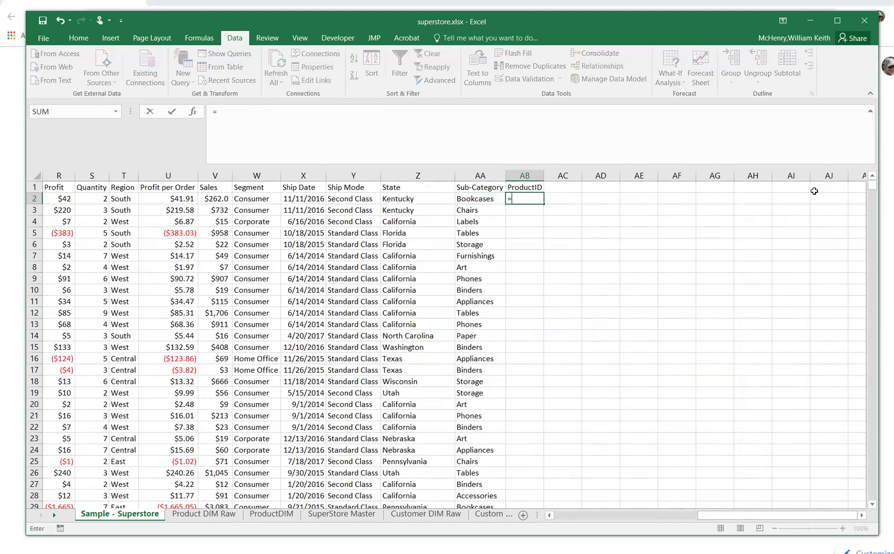
type("vlookup(")
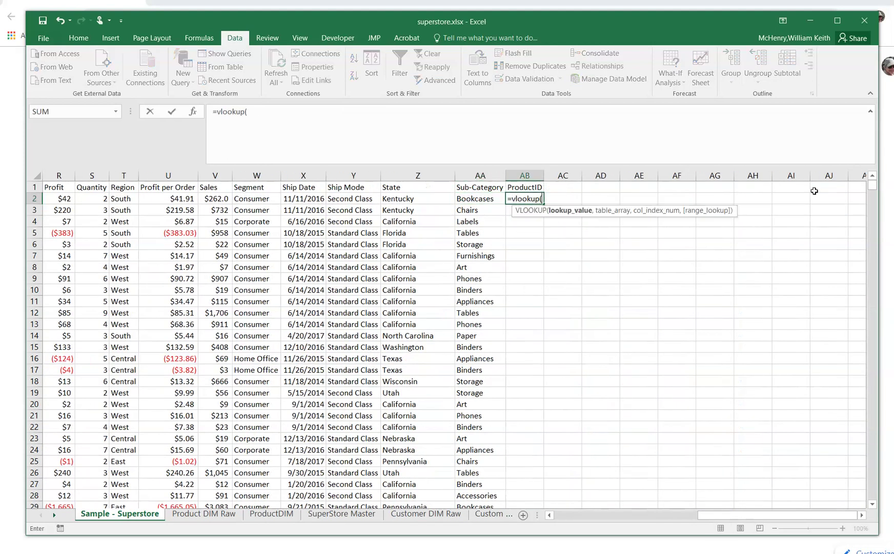
key("Left")
key("Left")
key("Left")
key("Left")
key("Left")
key("Left")
key("Left")
key("Left")
key("Left")
key("Left")
key("Left")
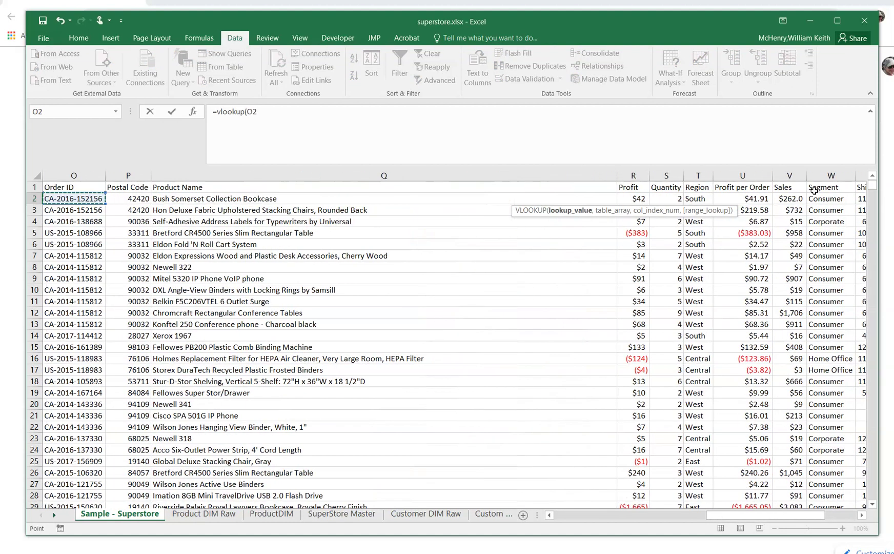
type(",")
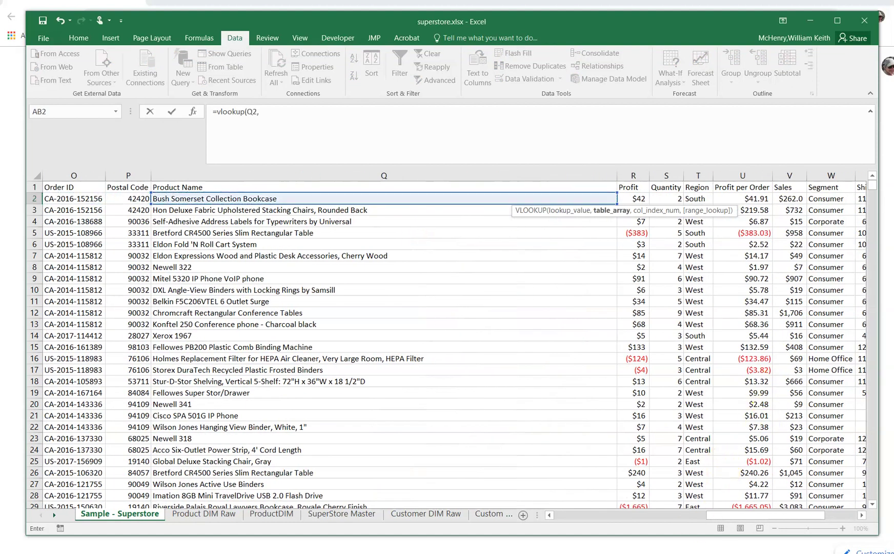
left_click(272, 513)
left_click(118, 201)
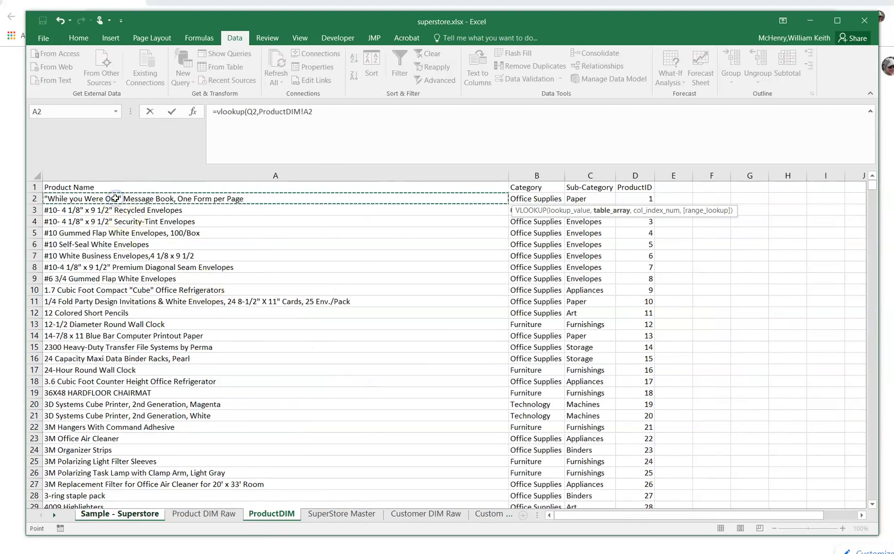
key("shift+Right")
key("shift+Right")
key("shift+Right")
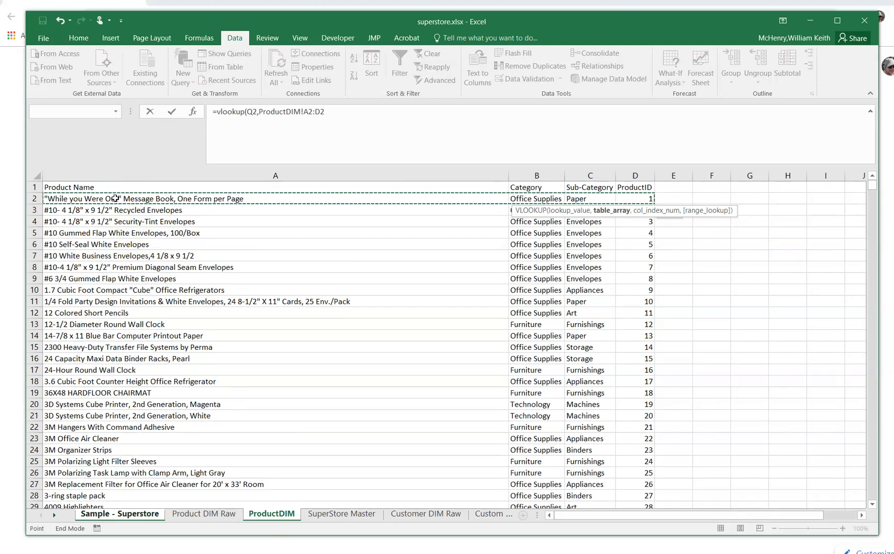
key("ctrl+shift+Down")
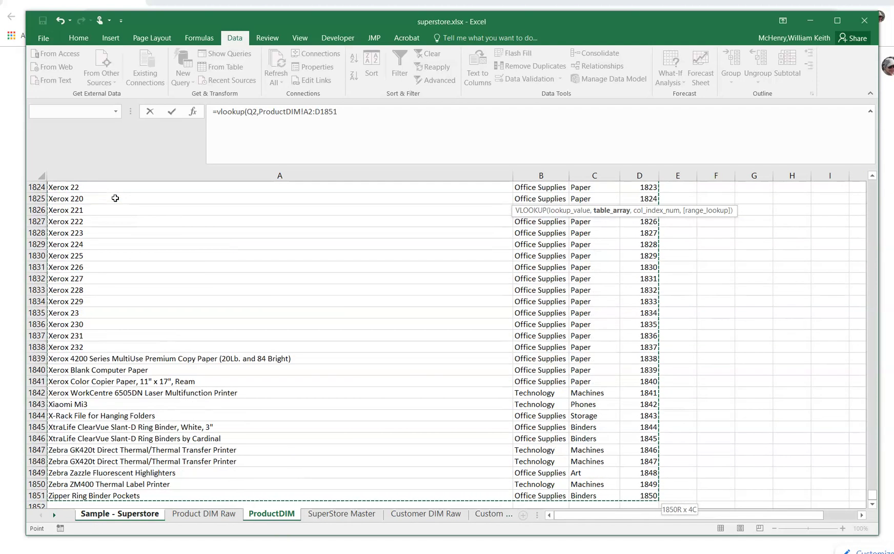
key("F4")
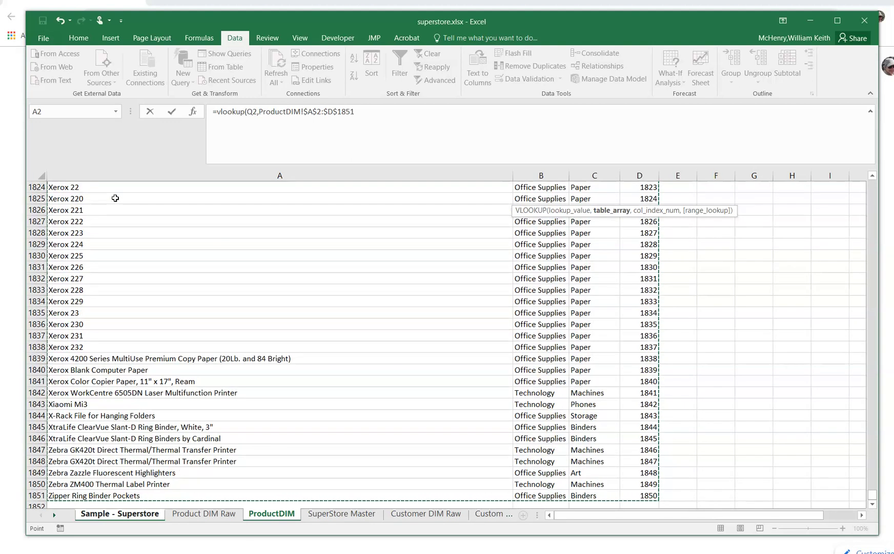
type(",4,fal")
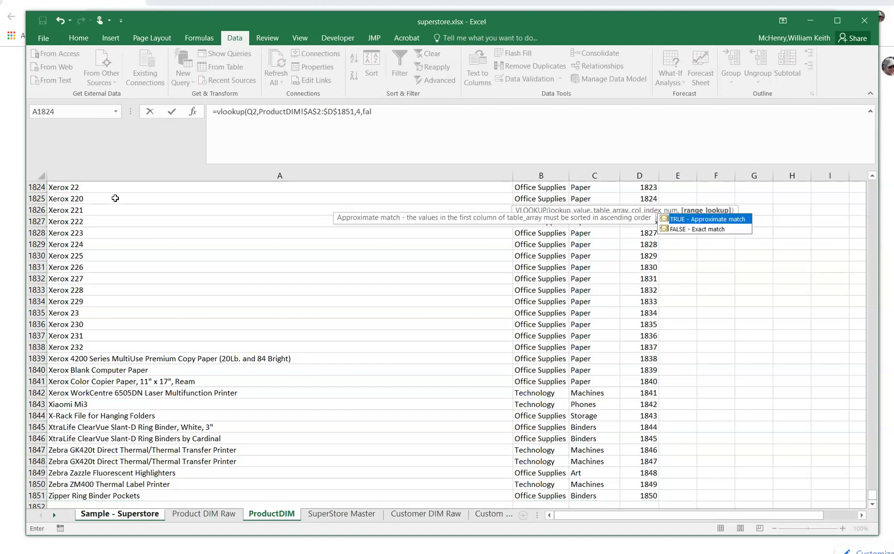
type("se)")
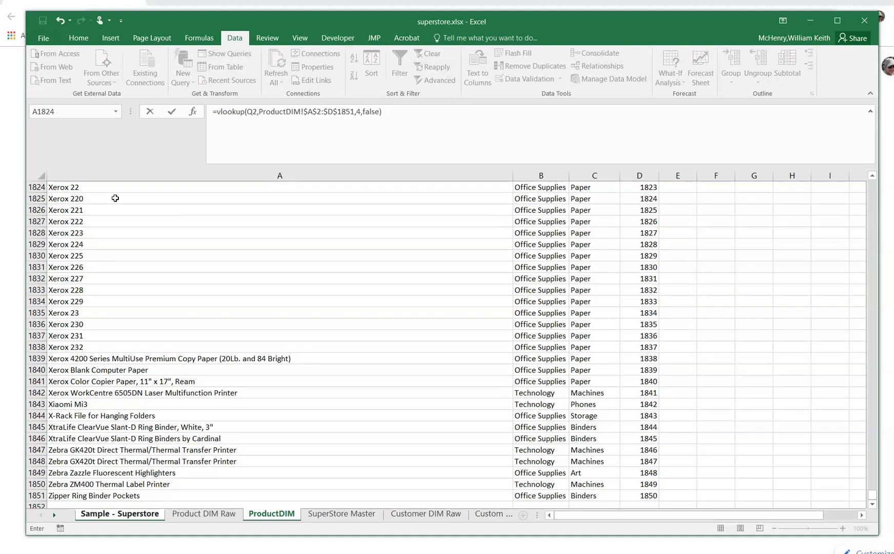
key("Return")
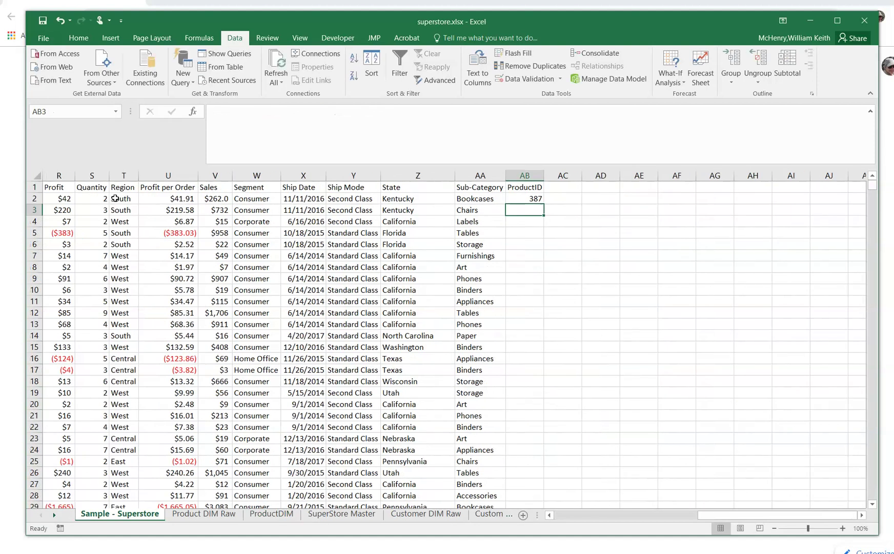
- Fill the AB2 VLOOKUP down column AB to every order row and verify the bottom
key("Up")
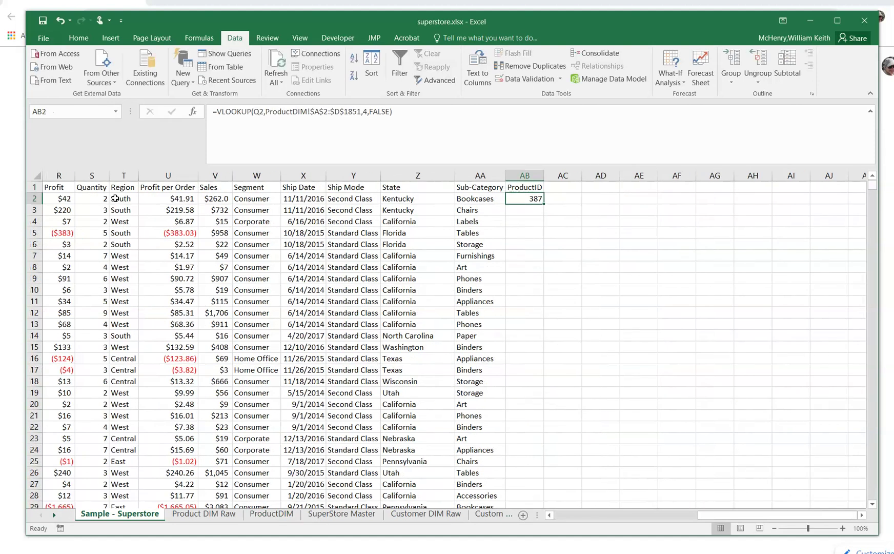
double_click(544, 204)
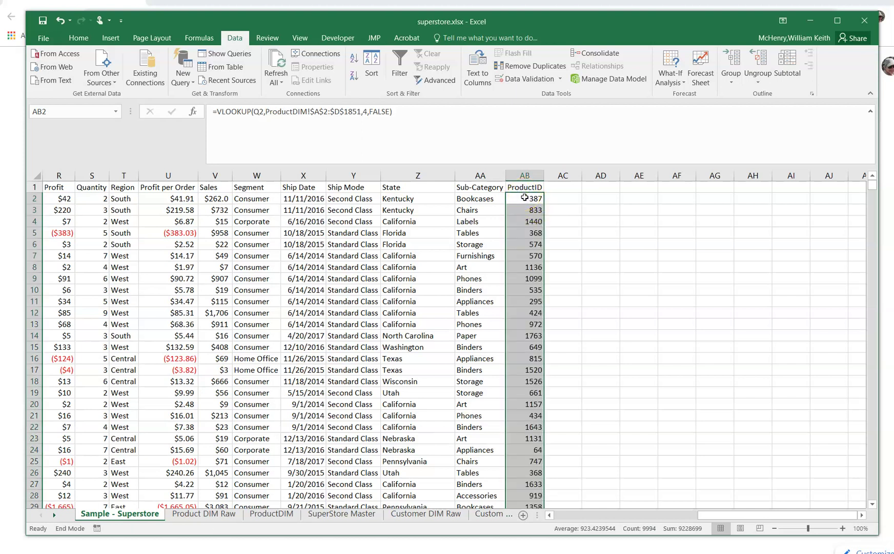
key("ctrl+Down")
key("Up")
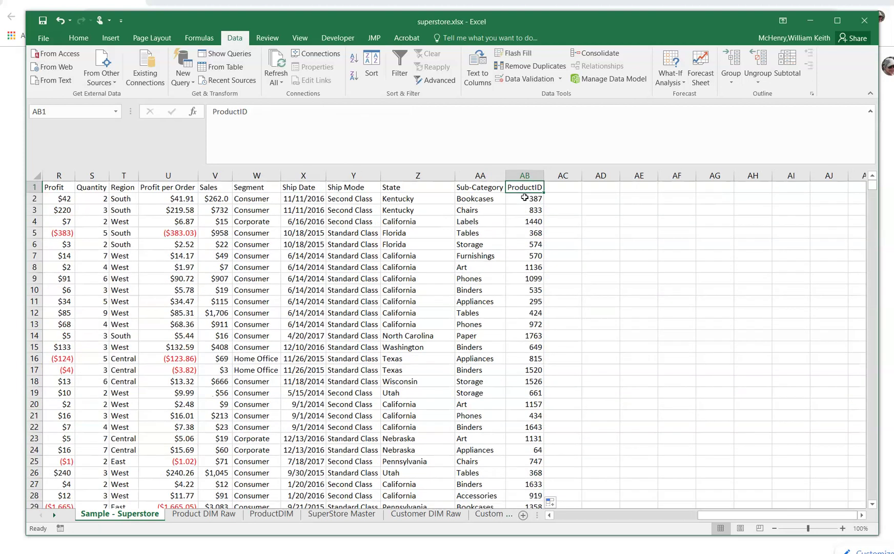
- Copy the ProductID column AB and paste it back as values, leaving 387 in AB2
key("ctrl+shift+Down")
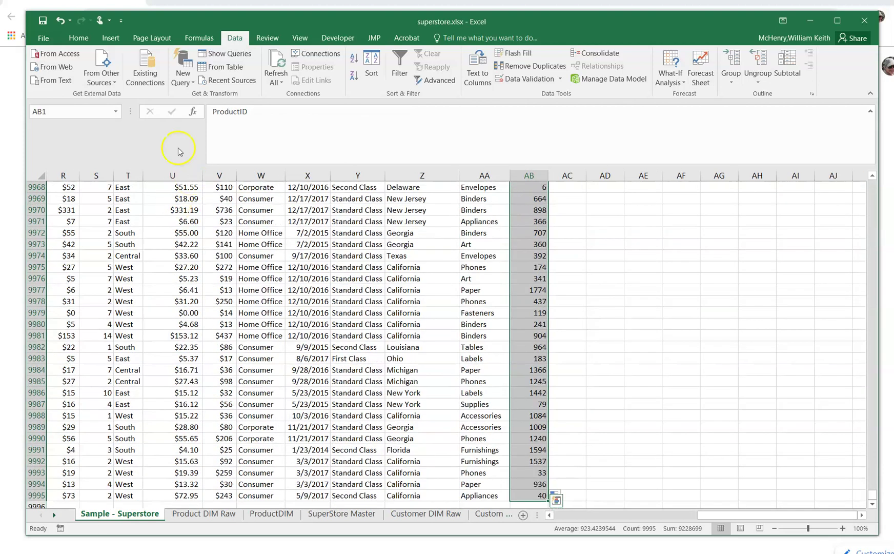
left_click(90, 38)
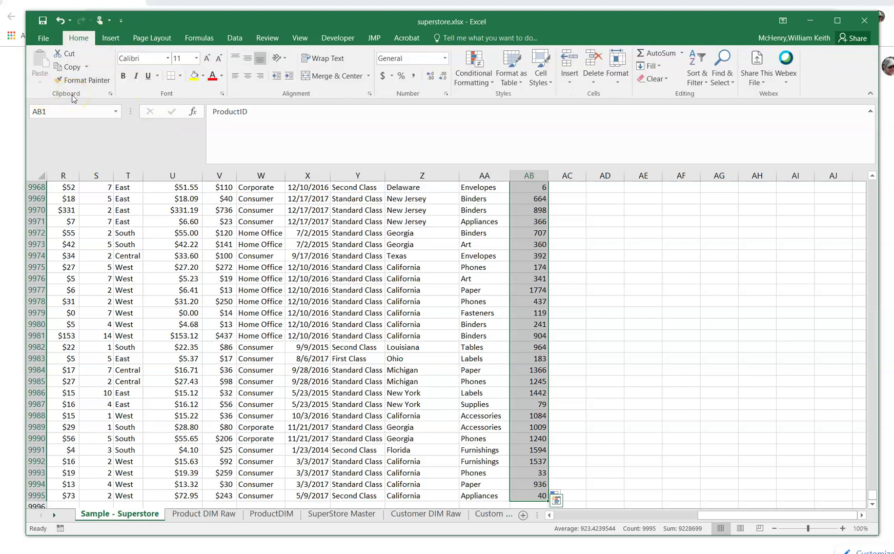
left_click(68, 66)
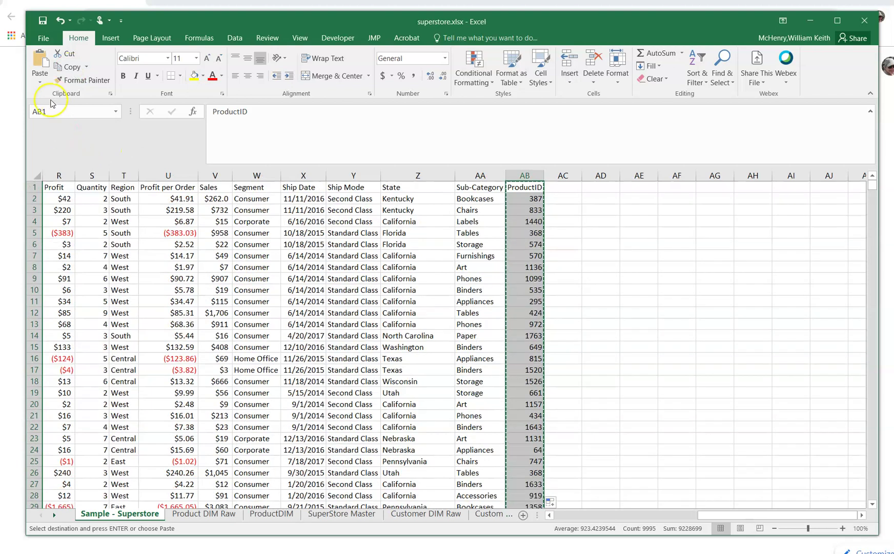
left_click(40, 86)
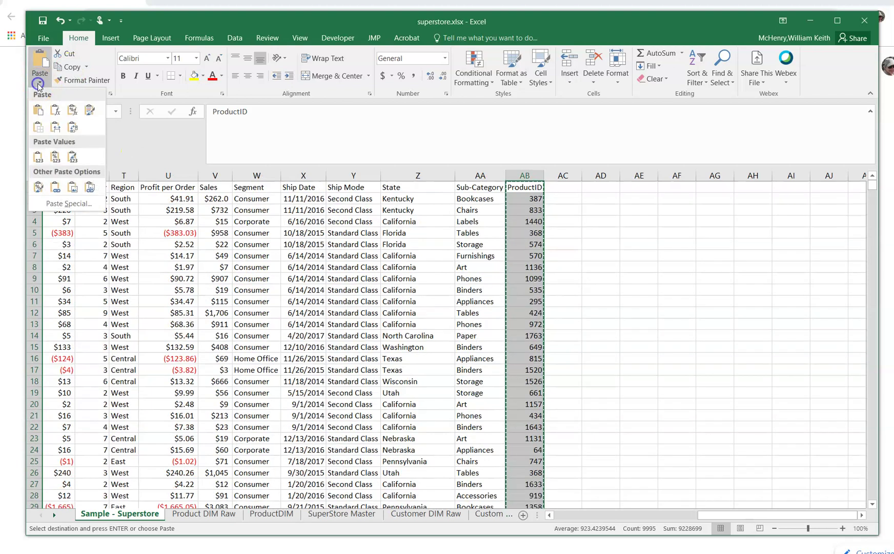
left_click(35, 151)
left_click(538, 200)
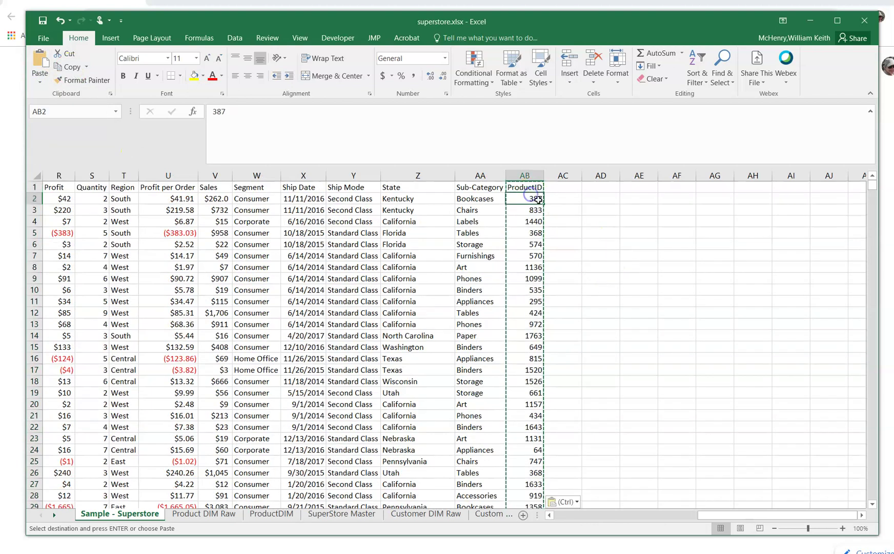
key("Escape")
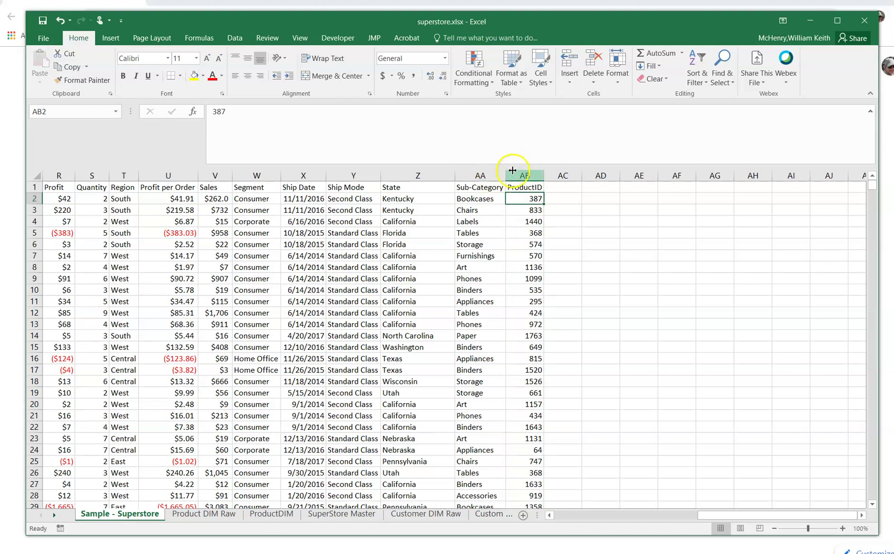
- Delete the Product Name column Q from Sample - Superstore
left_click(521, 186)
key("Left")
key("Left")
key("Left")
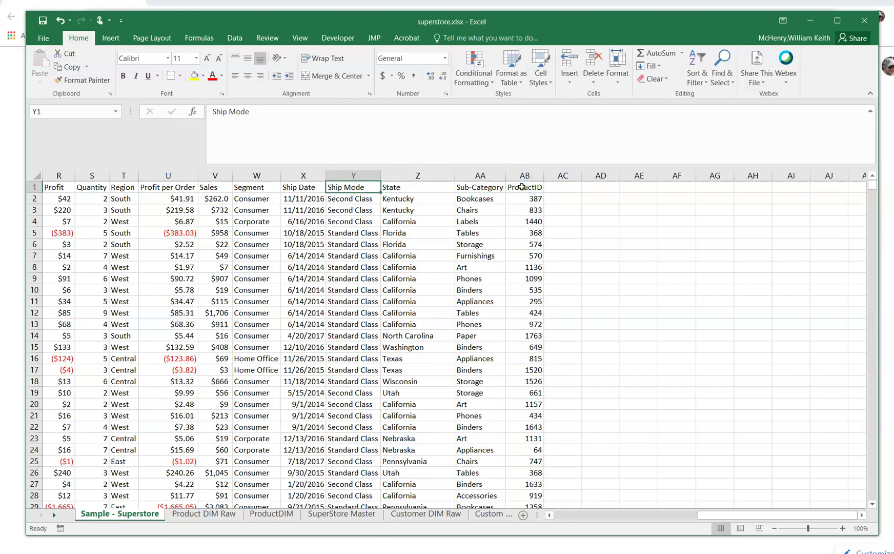
key("Left")
key("Left")
key("Left")
key("Left")
key("Left")
key("Left")
key("Left")
key("Left")
key("Left")
key("Left")
key("Right")
key("Right")
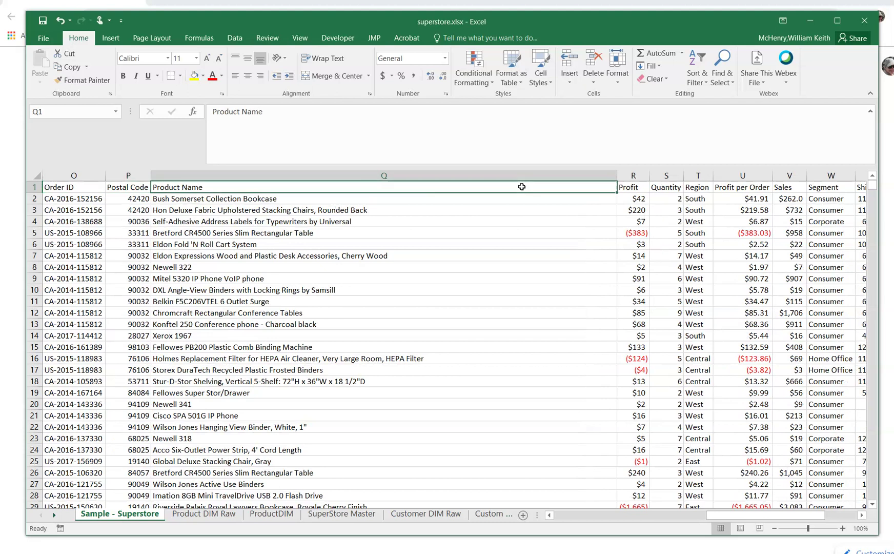
key("ctrl+shift+Down")
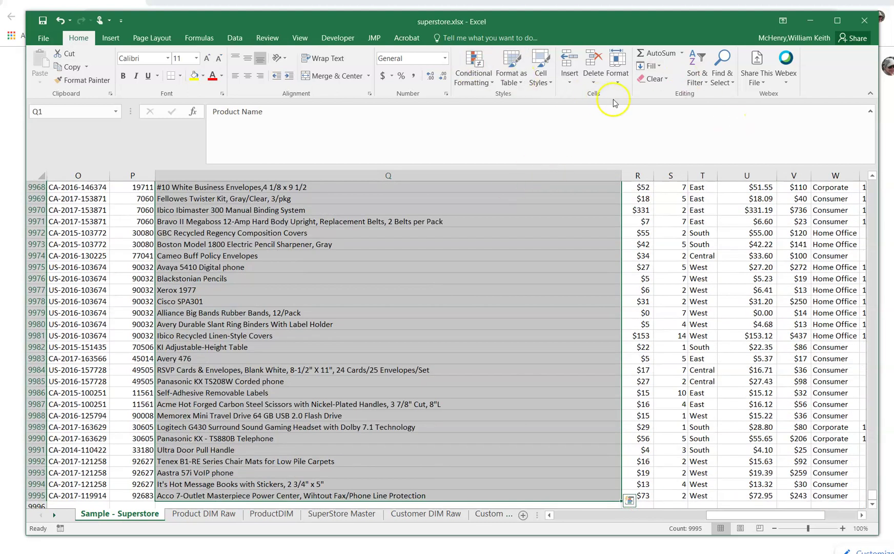
left_click(593, 76)
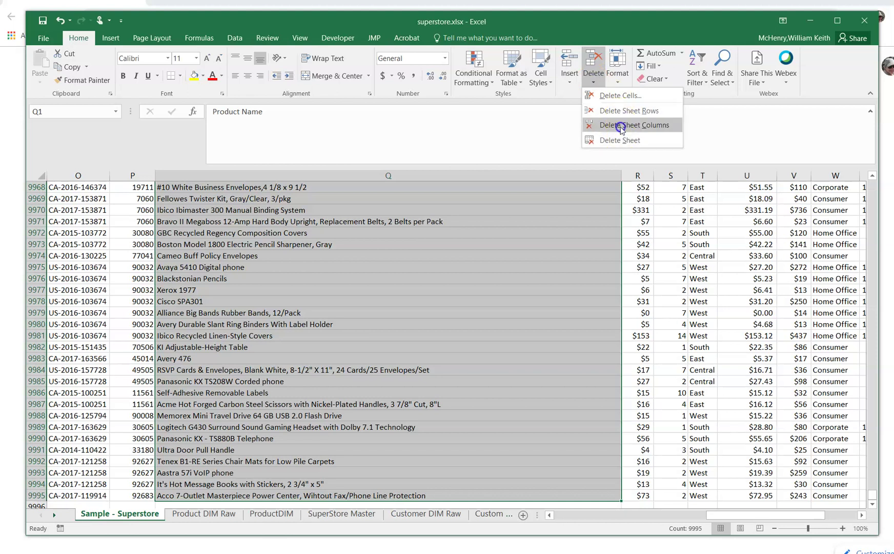
left_click(623, 125)
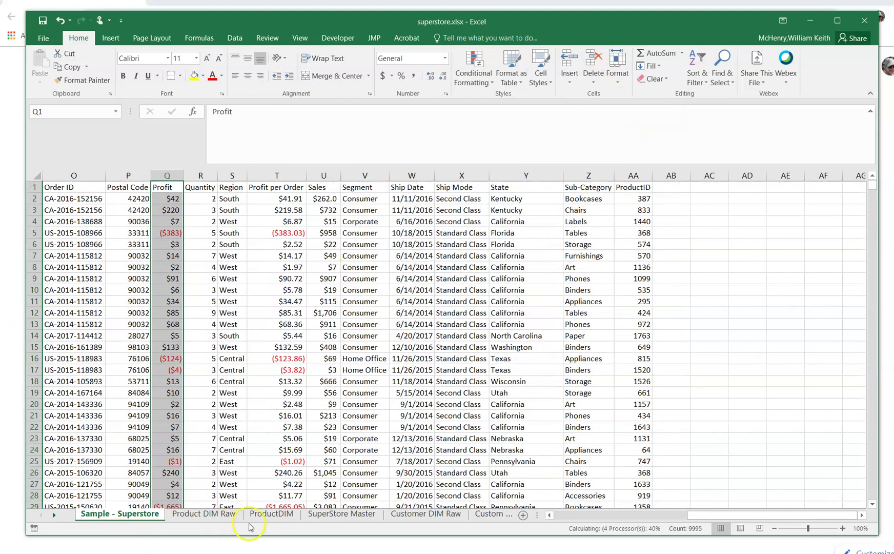
- Check the Category column on ProductDIM, then return to Sample - Superstore
left_click(272, 513)
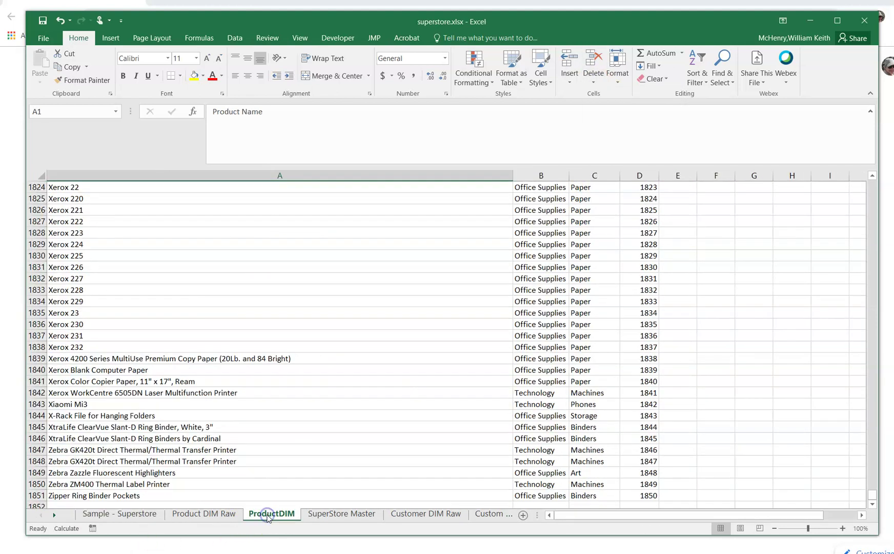
left_click(561, 210)
key("End")
key("Up")
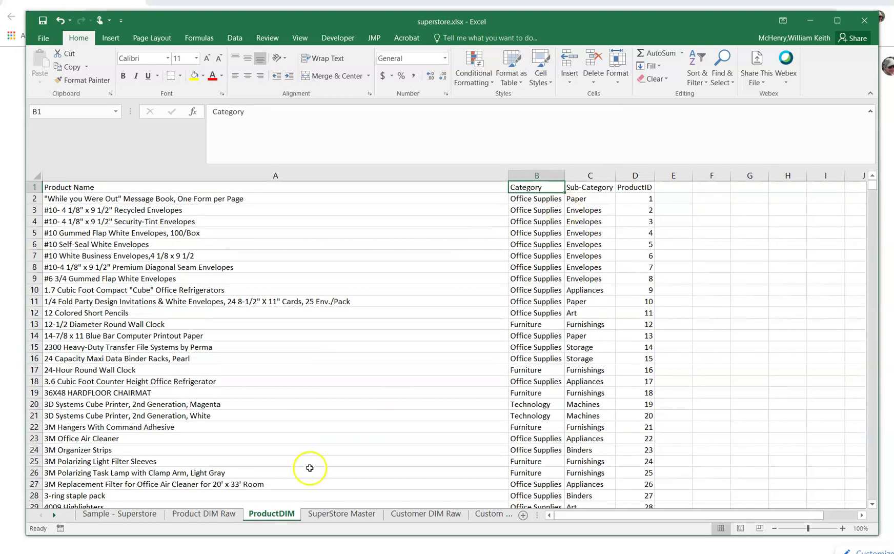
left_click(119, 514)
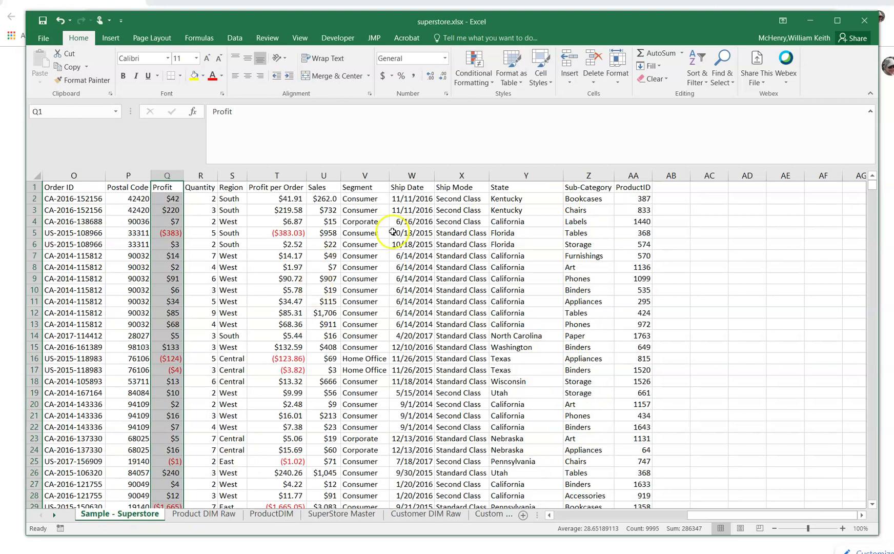
left_click(581, 175)
right_click(581, 176)
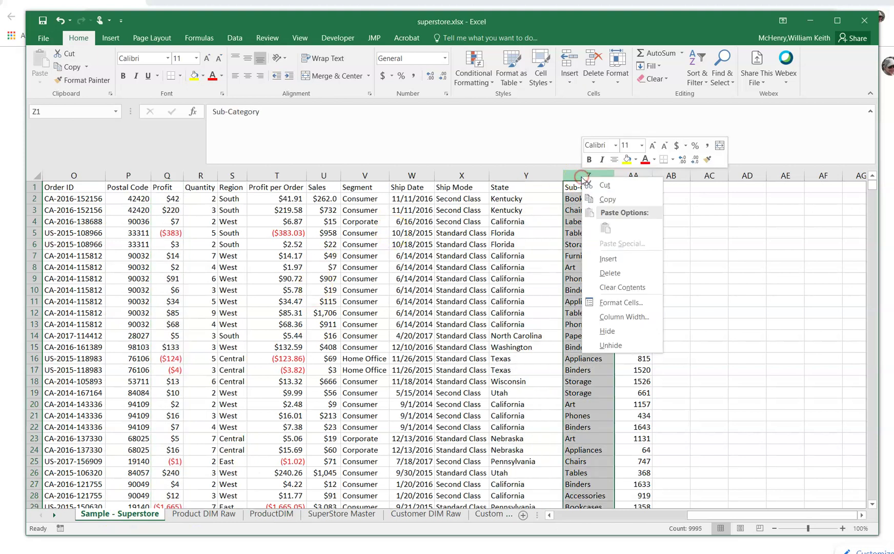
left_click(602, 271)
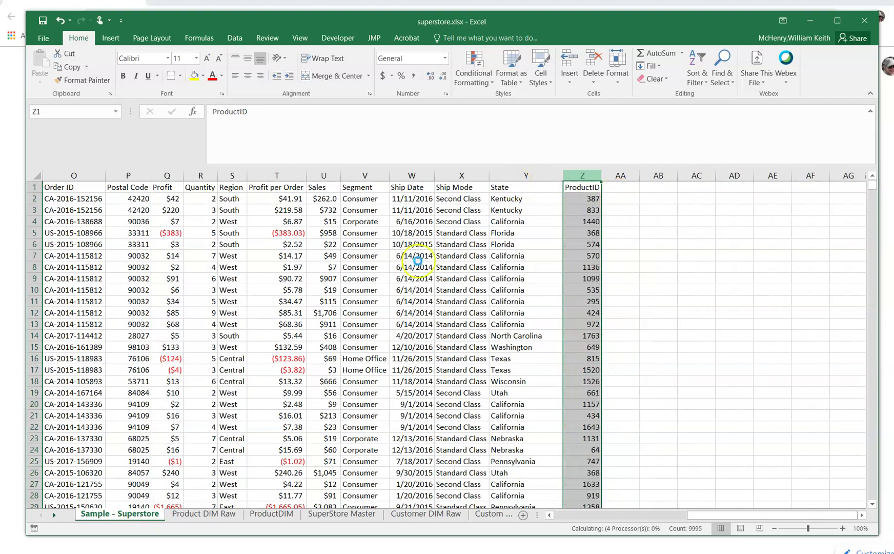
left_click_drag(709, 512, 573, 514)
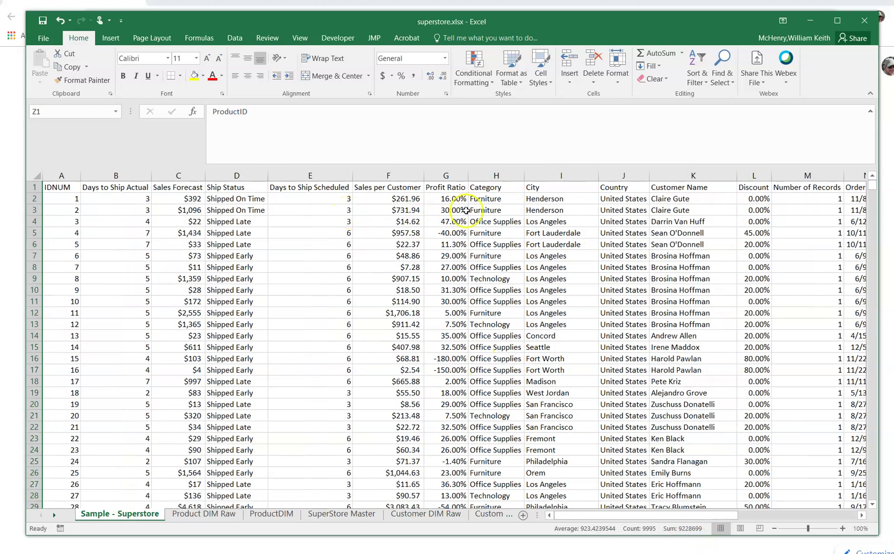
right_click(489, 176)
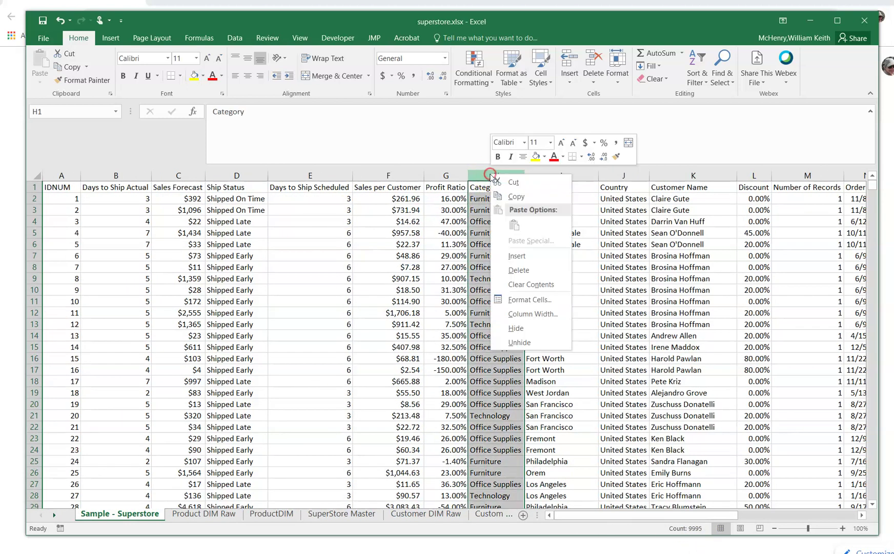
left_click(523, 270)
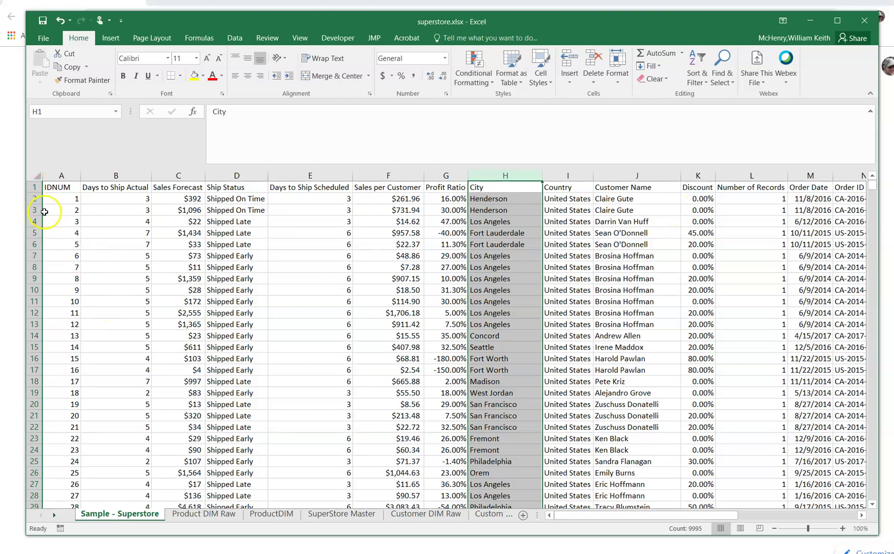
left_click(118, 188)
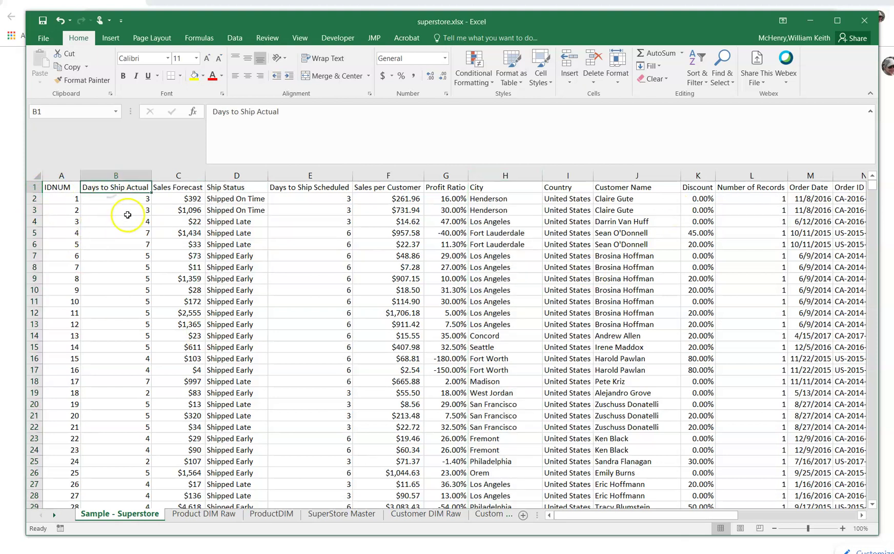
left_click(180, 186)
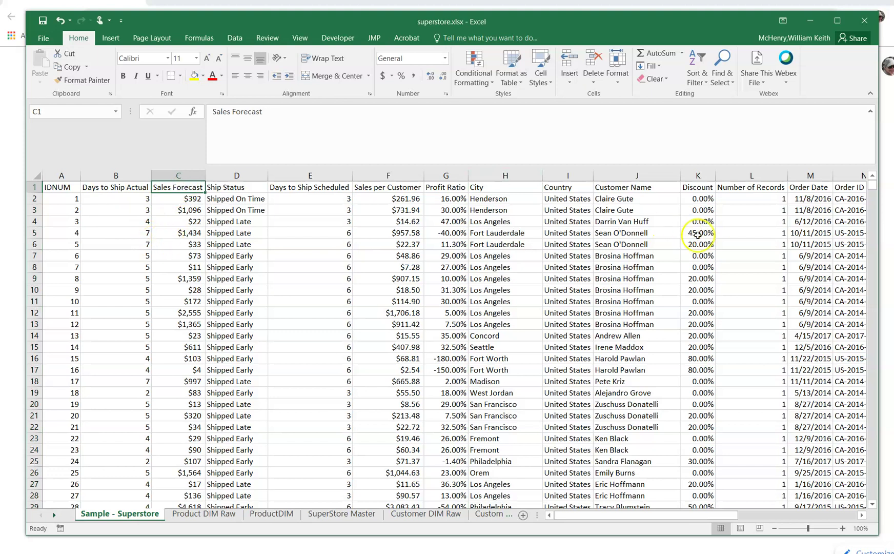
left_click(698, 187)
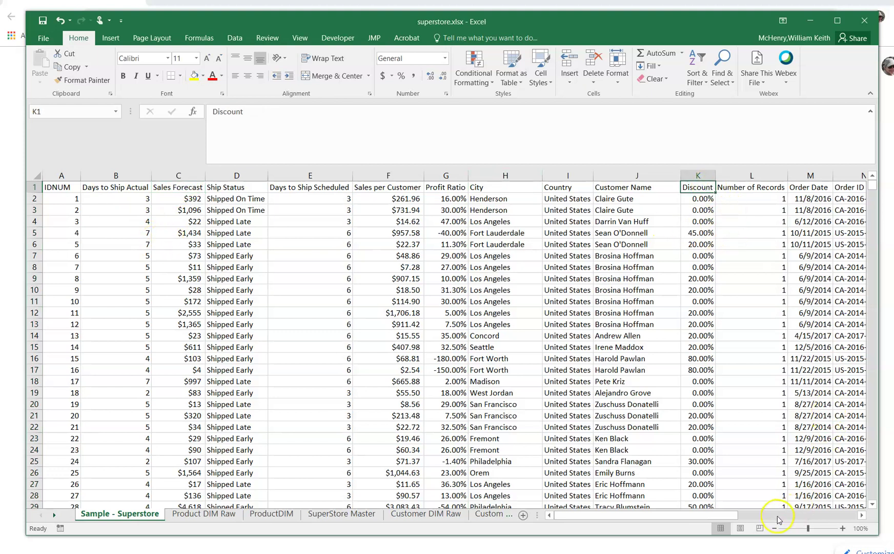
left_click_drag(693, 516, 775, 515)
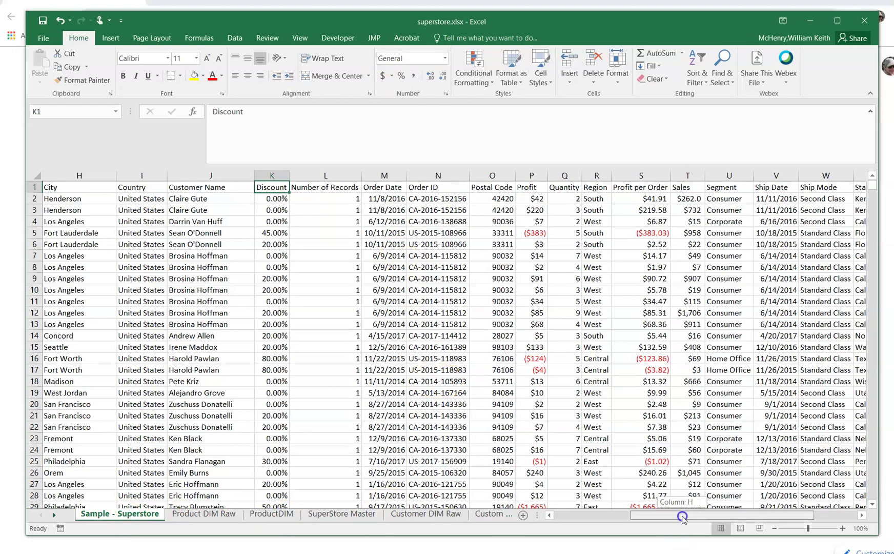
scroll(677, 511, "right", 4)
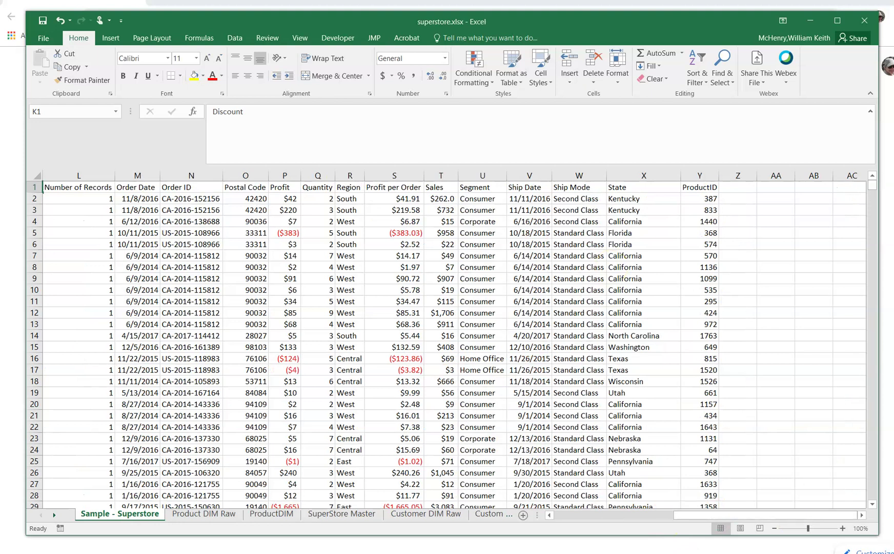
- Add a new sheet named NewSalesFACT with the header ProductID in A1
left_click(524, 516)
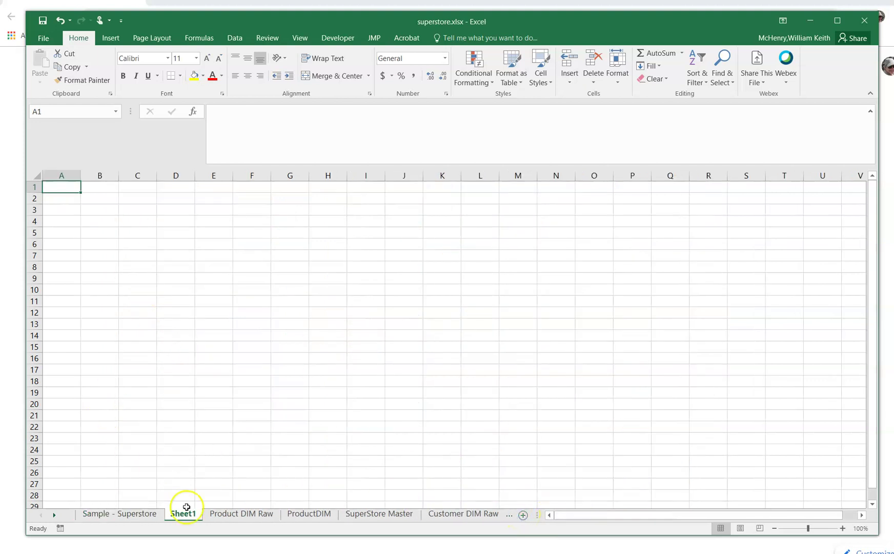
double_click(181, 513)
type("NewSalke")
key("BackSpace")
key("BackSpace")
type("esFACT")
key("Return")
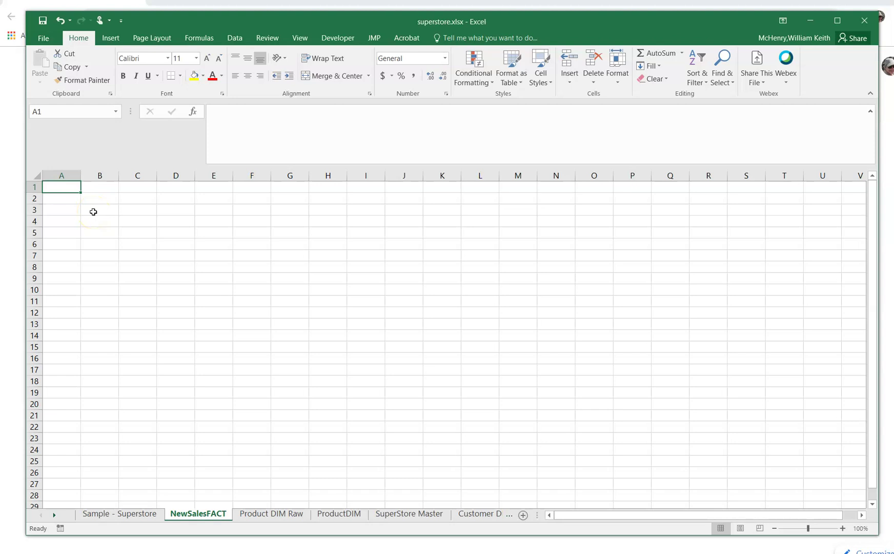
type("ProductID")
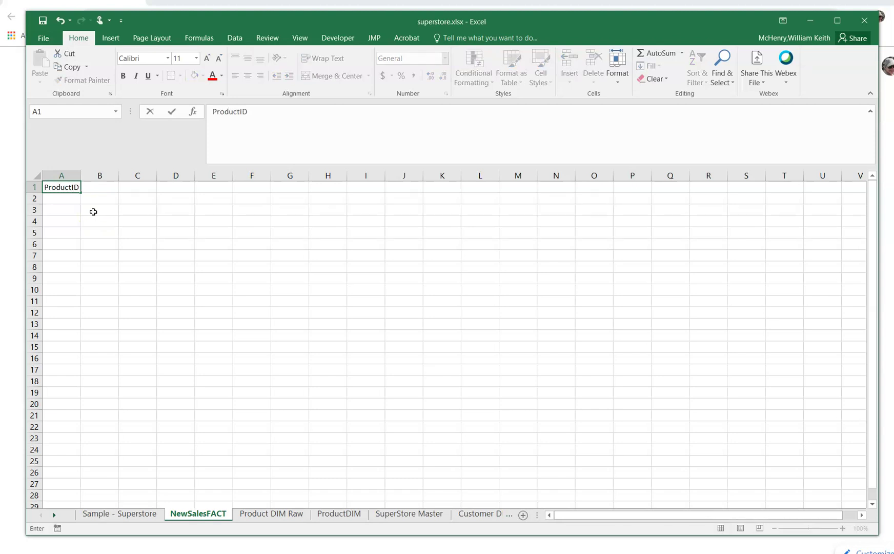
key("Return")
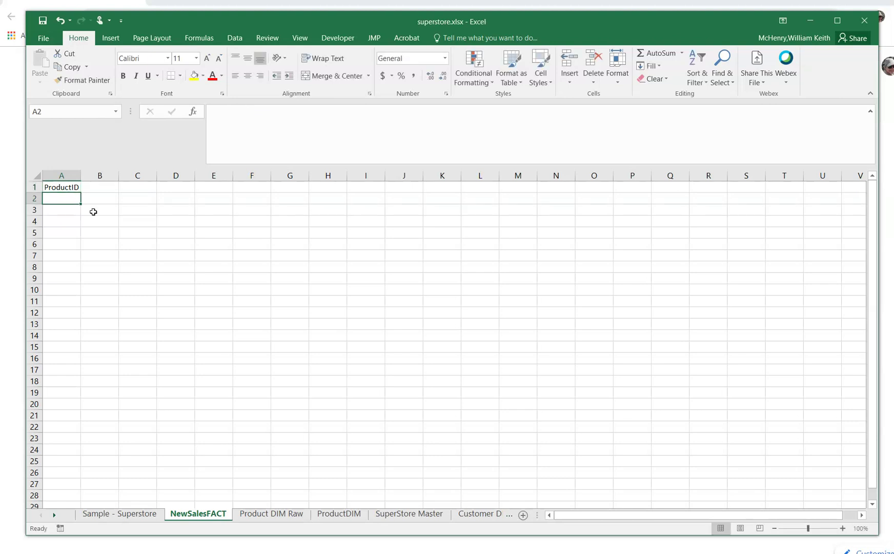
- Check that ProductDIM's ProductID values run from D2 to 1850 in row 1851
left_click(340, 513)
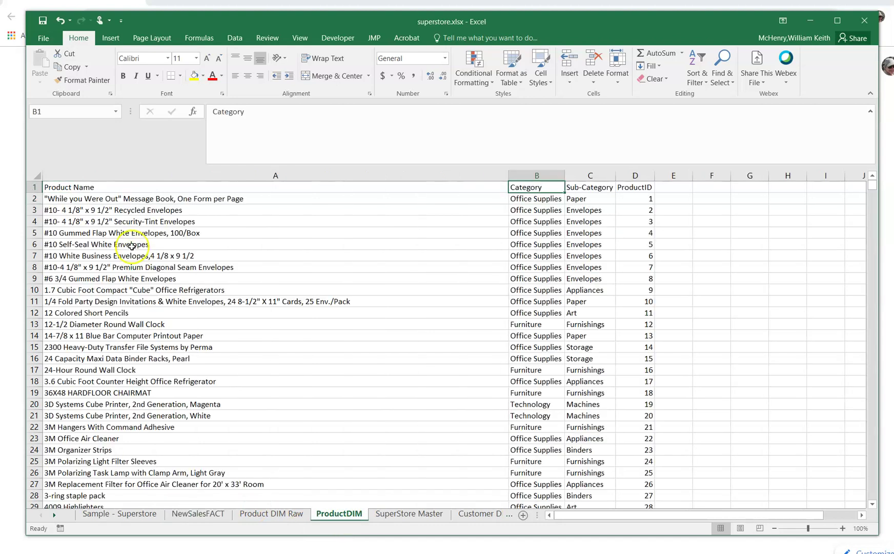
left_click(640, 198)
key("End")
key("Down")
key("End")
key("Up")
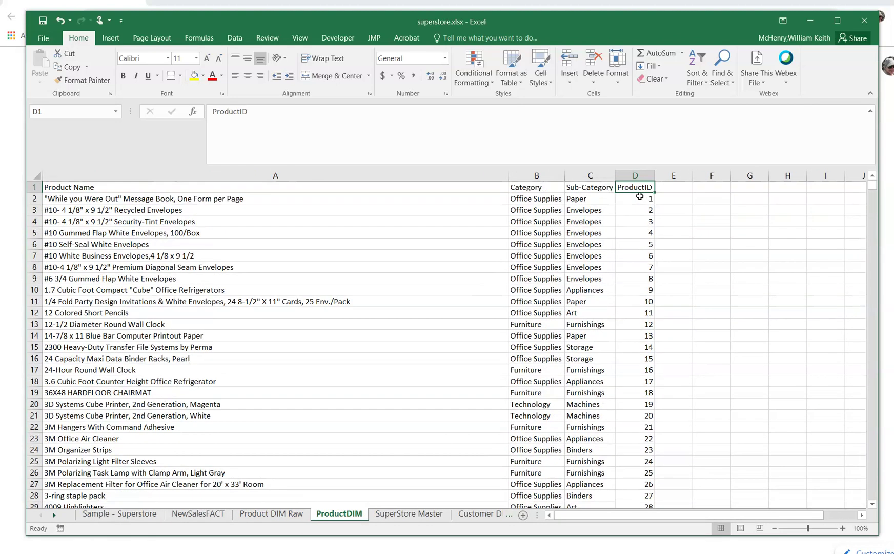
- On NewSalesFACT, enter =RANDBETWEEN(1,1850) in A2 to generate a random ProductID
left_click(198, 514)
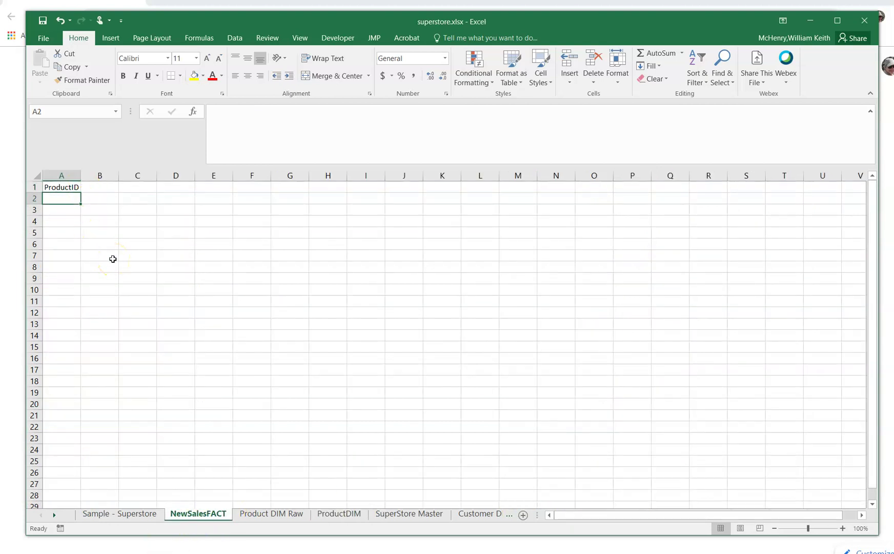
type("=r")
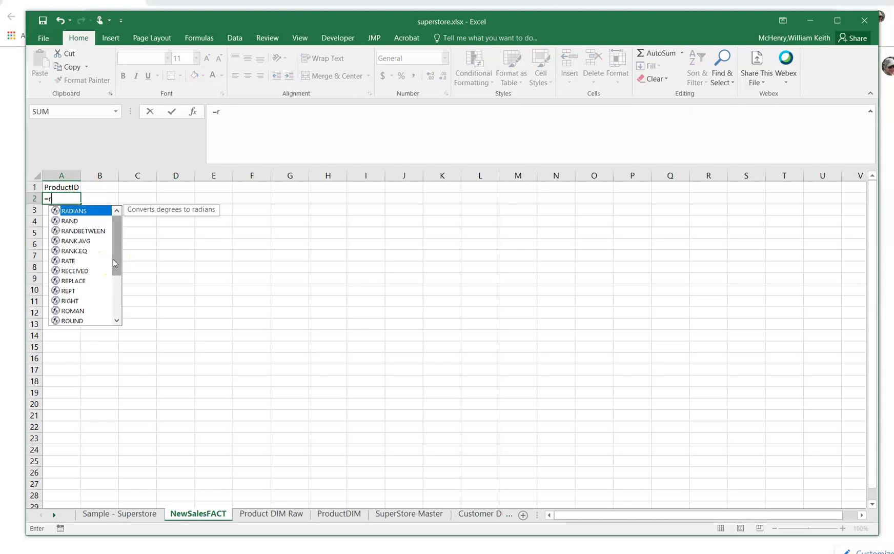
type("andbetween(1")
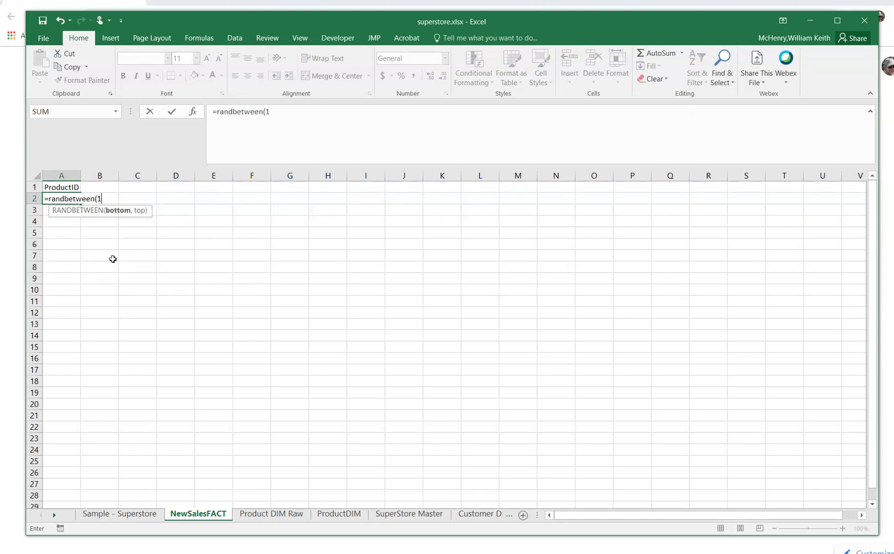
type(",1850)")
key("Return")
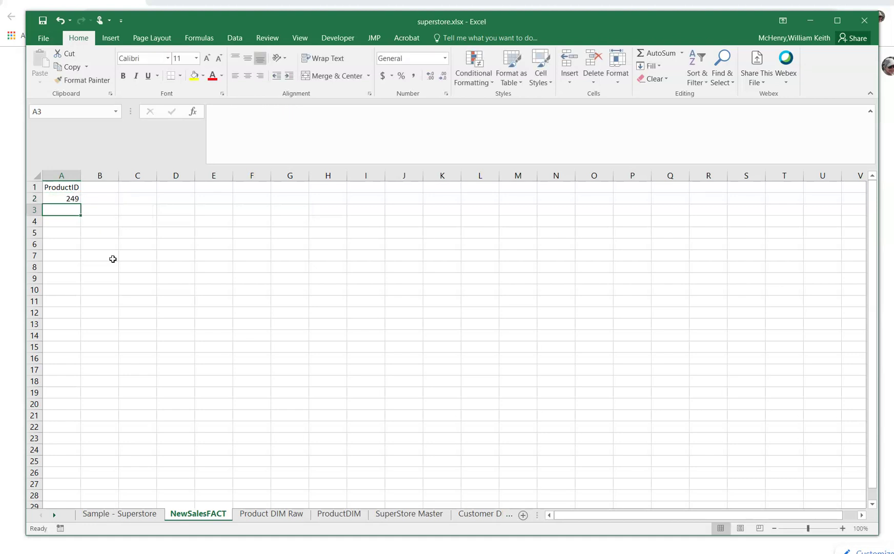
key("Up")
- In B2, start a VLOOKUP using A2's ProductID as the lookup value
key("Right")
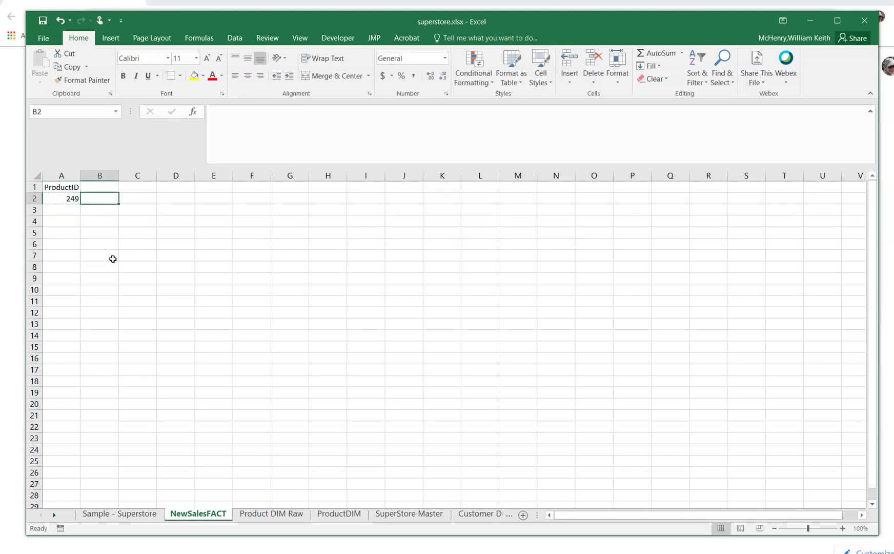
type("=vlook")
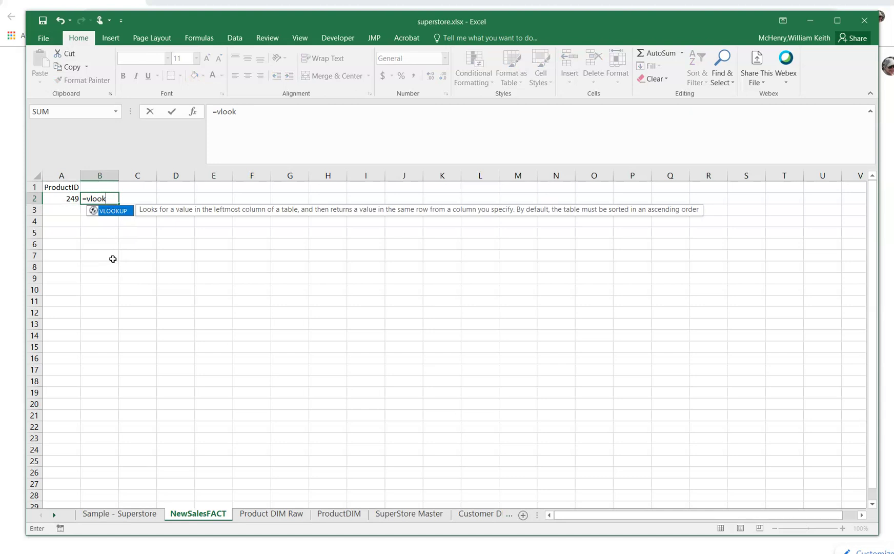
type("up(")
key("Left")
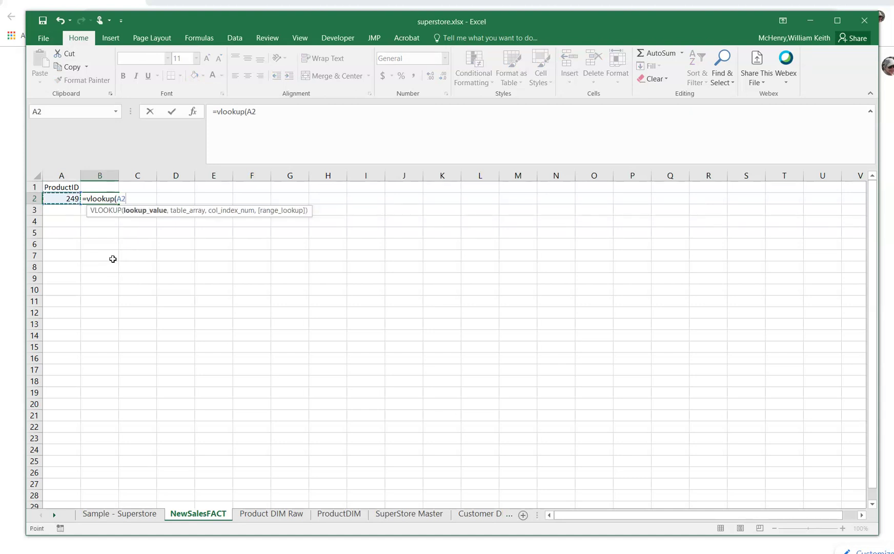
type(",")
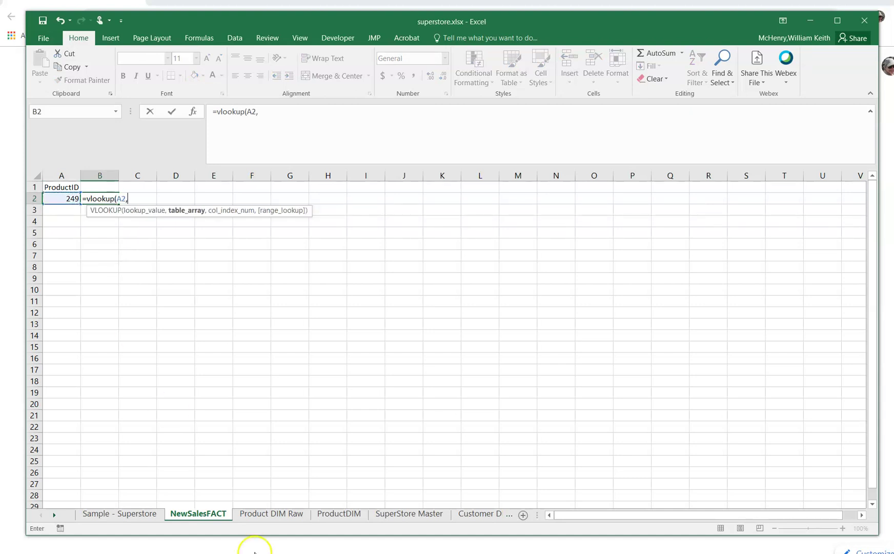
left_click(266, 519)
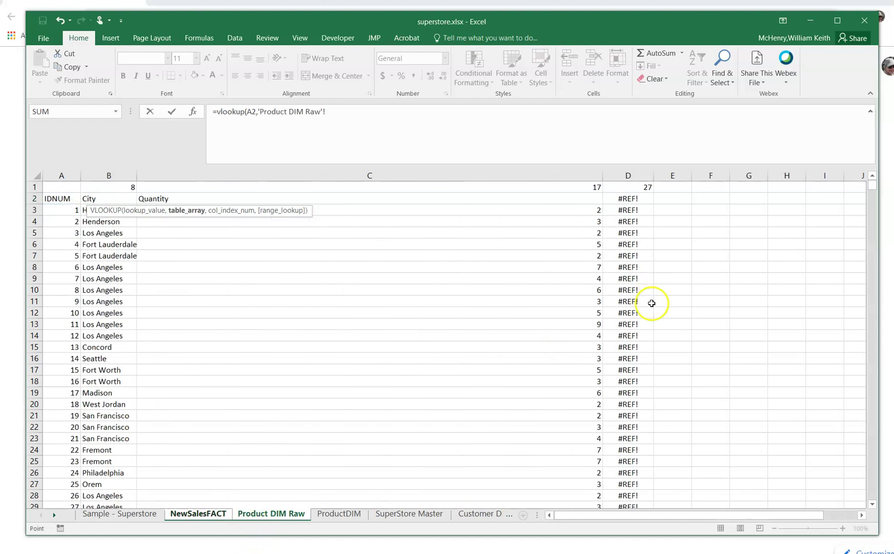
left_click(333, 515)
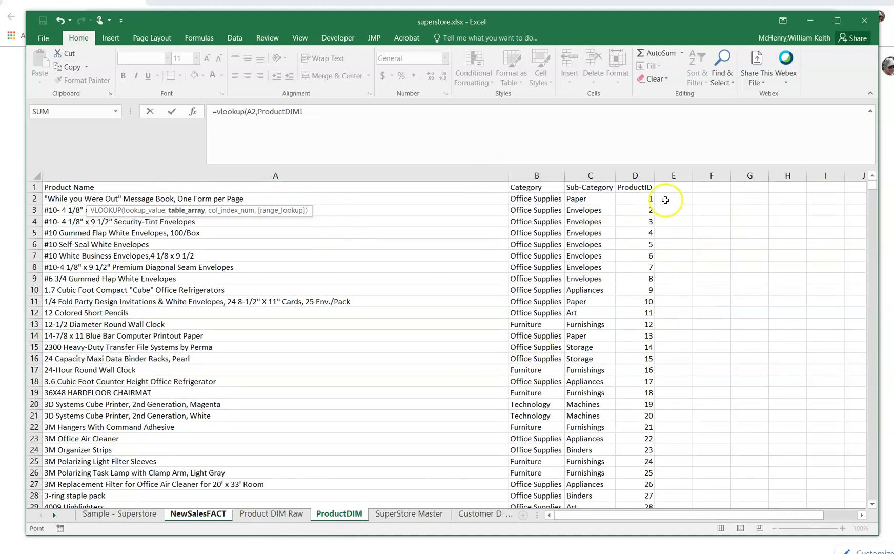
- Finish the VLOOKUP against absolute range ProductDIM!$D$2:$E$1851 with FALSE match
left_click(640, 200)
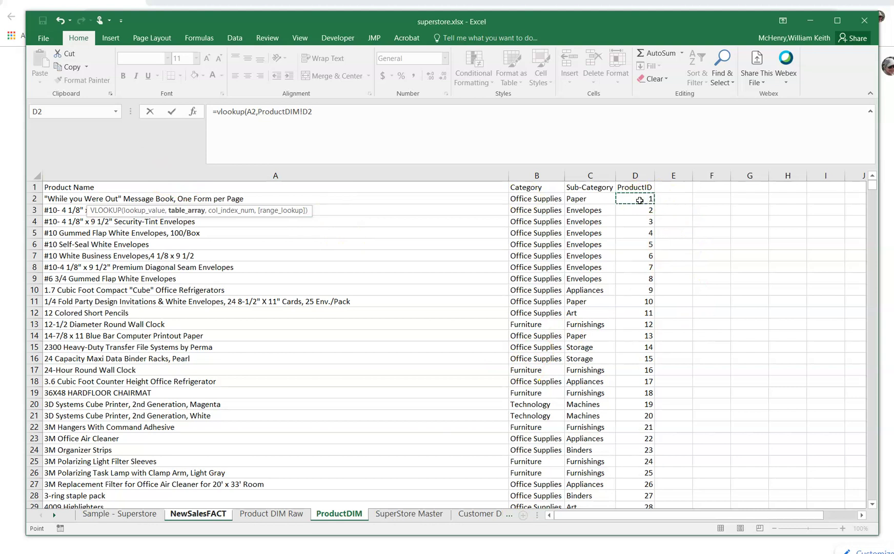
left_click_drag(640, 200, 674, 199)
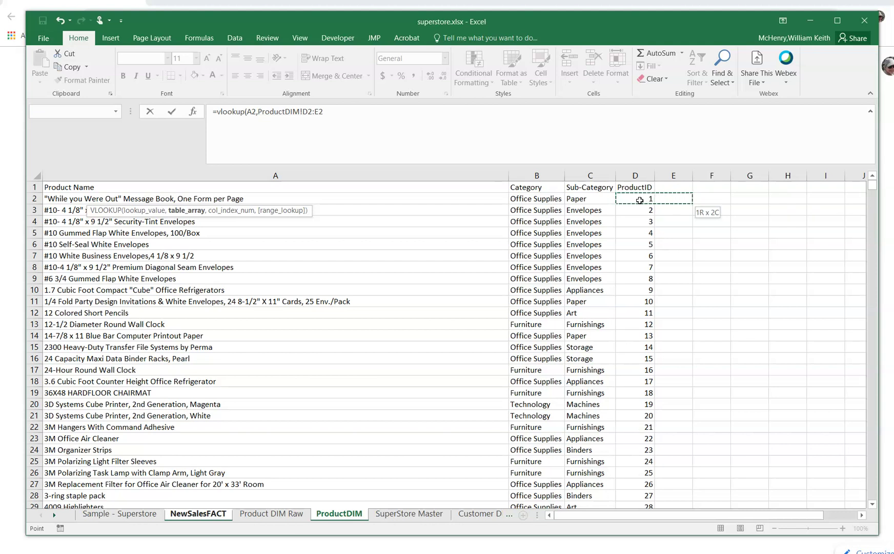
key("ctrl+shift+Down")
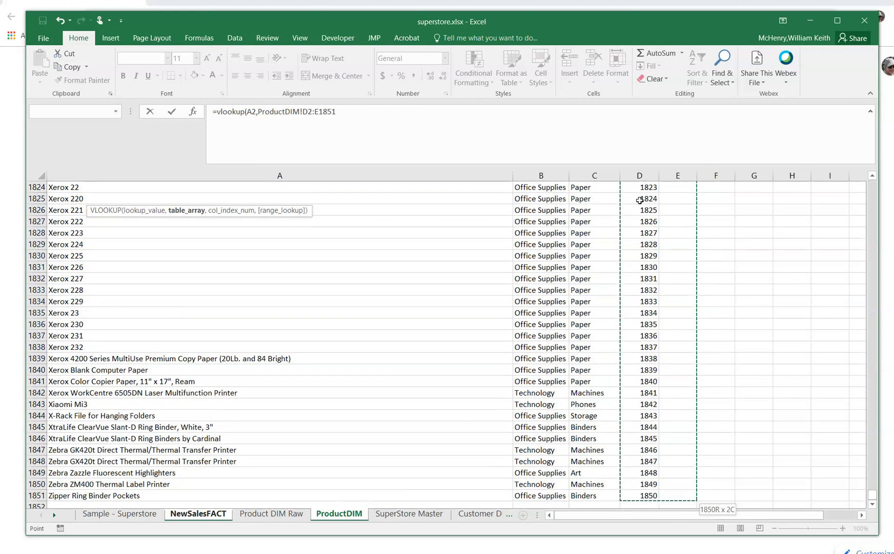
key("F4")
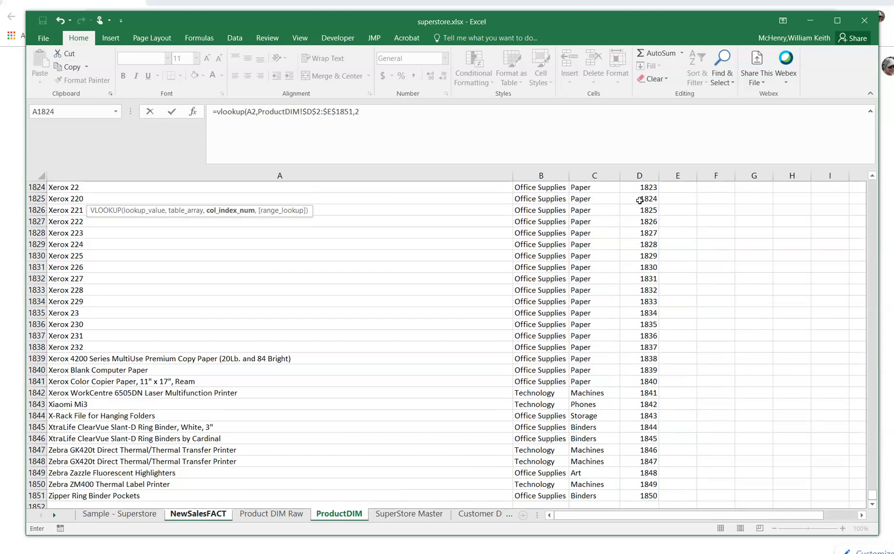
type(",false)")
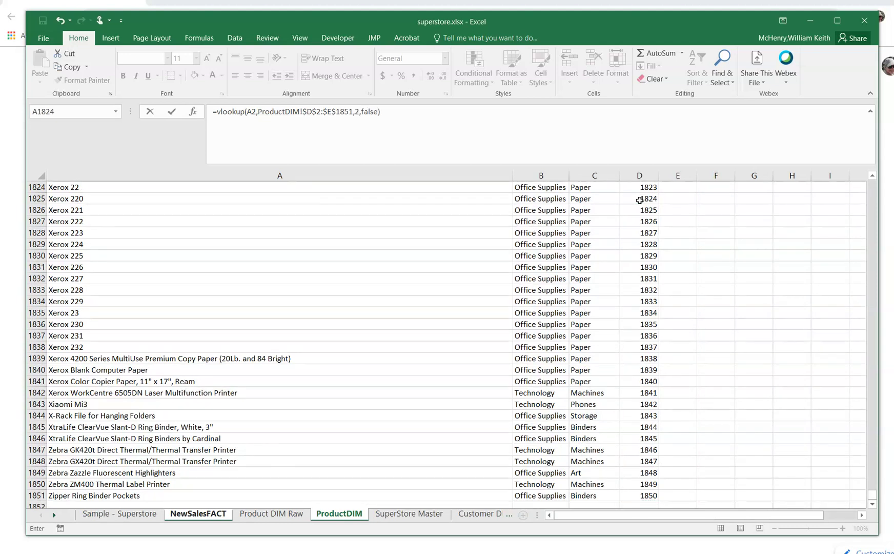
key("Return")
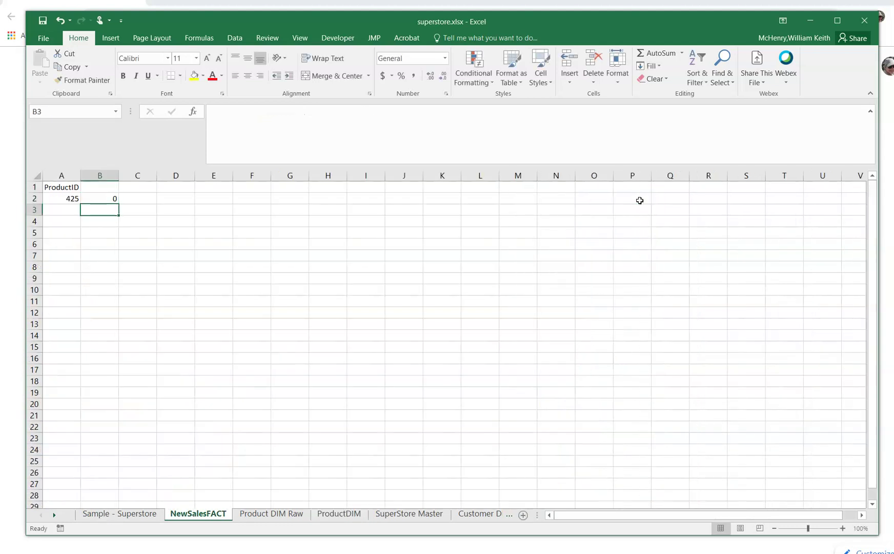
key("Up")
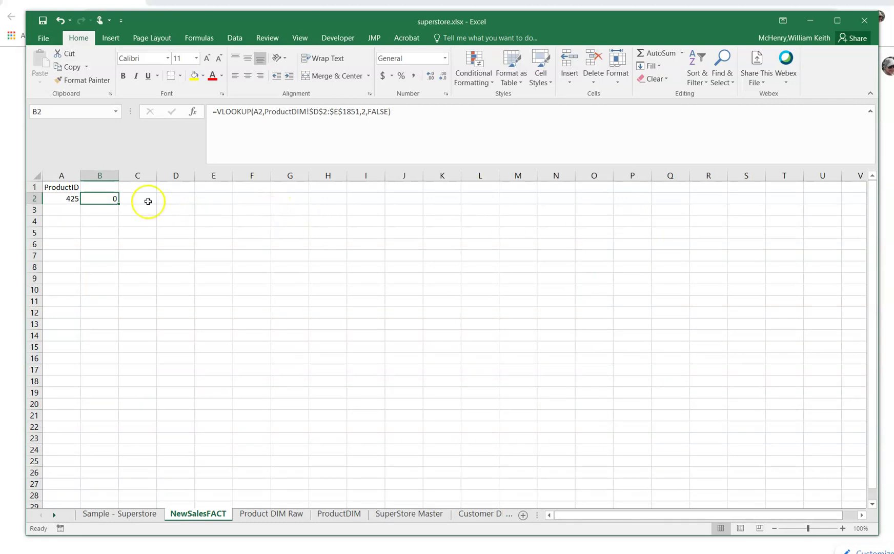
- On ProductDIM, enter =A2 in E2 and fill it down all 1850 product rows
left_click(339, 514)
left_click(687, 244)
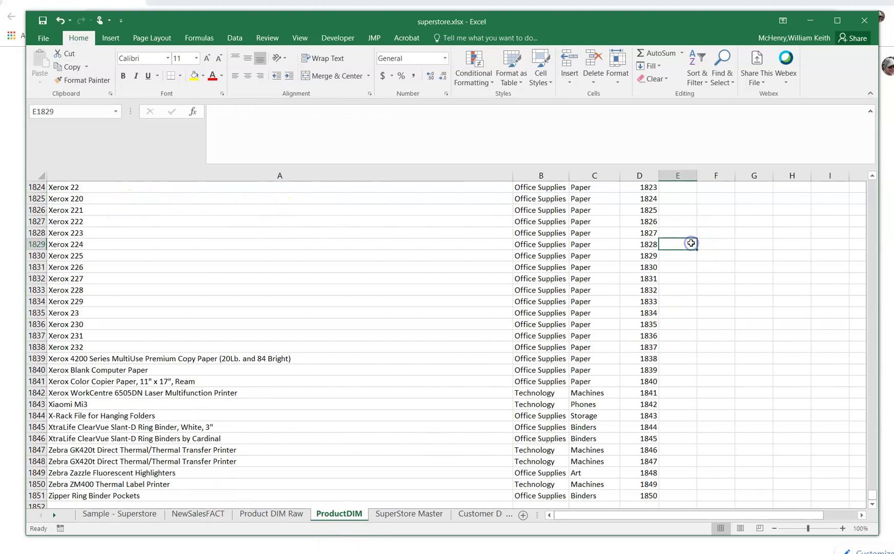
key("ctrl+Up")
key("Down")
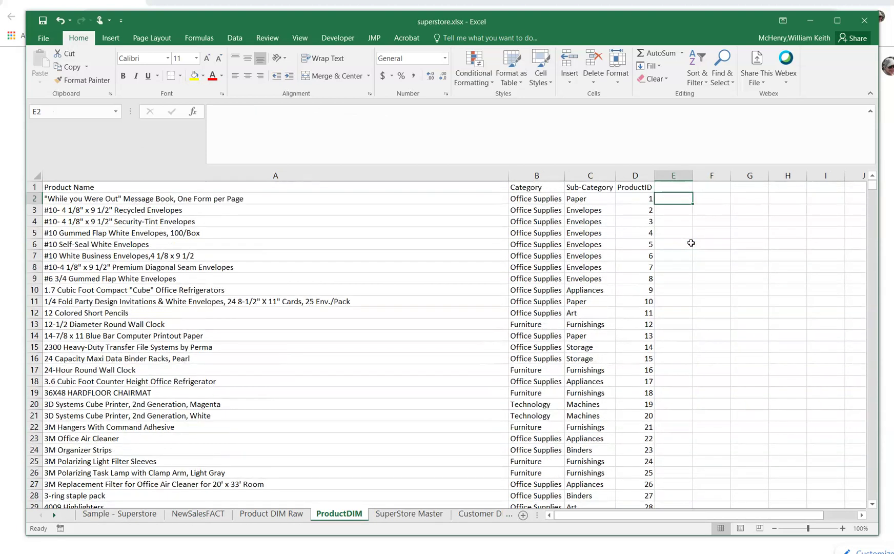
type("=")
key("Left")
key("Left")
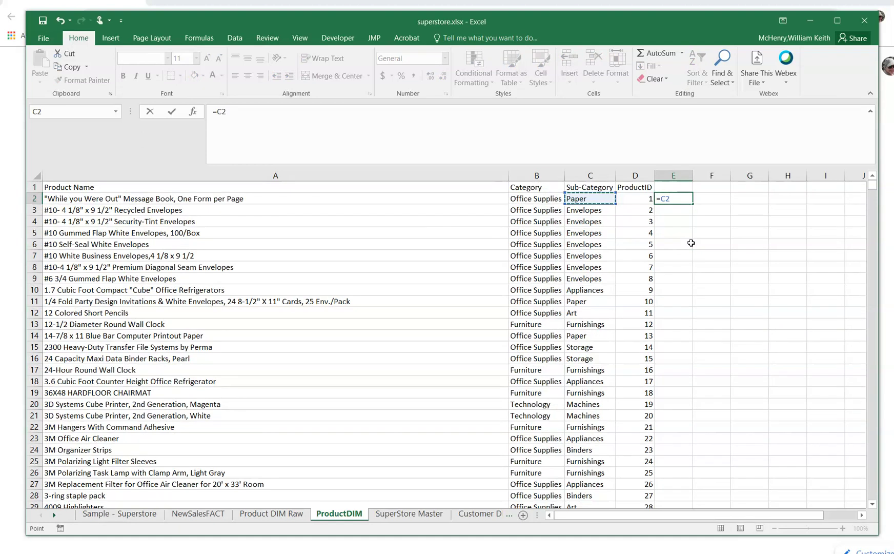
key("Left")
key("Left")
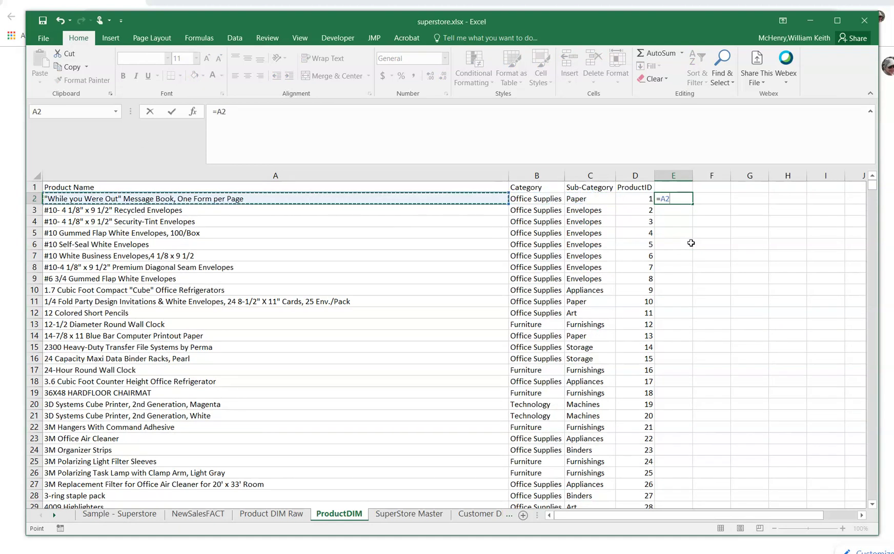
key("Return")
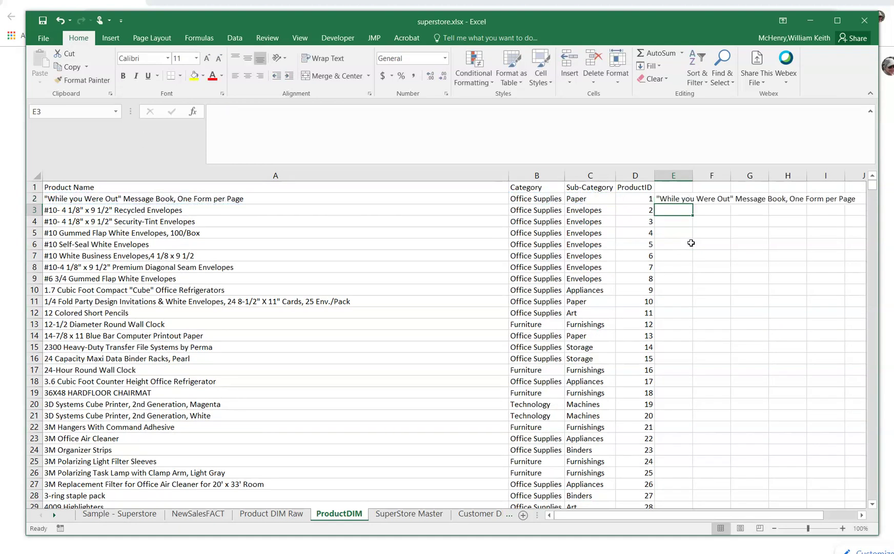
left_click(682, 199)
double_click(694, 204)
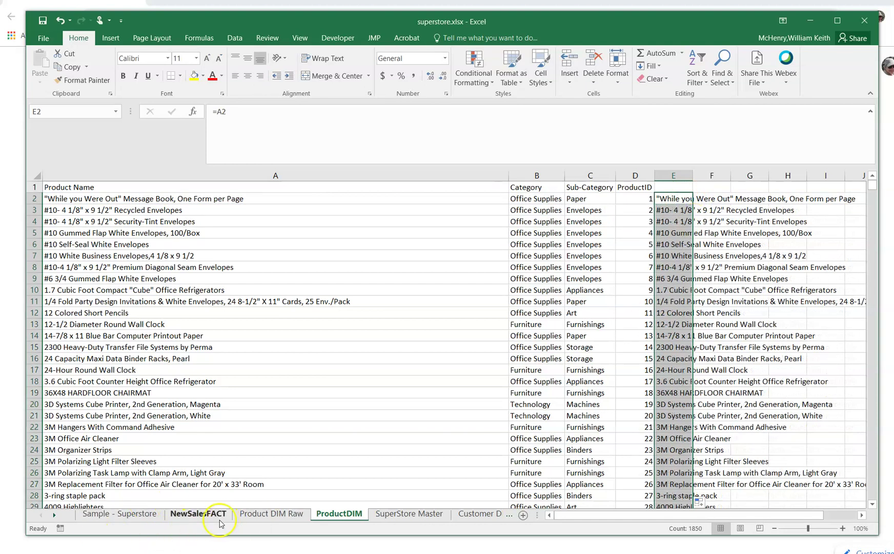
- Fill A2:B2 down to row 11, then paste A2:A11 back as fixed ProductID values
left_click(195, 512)
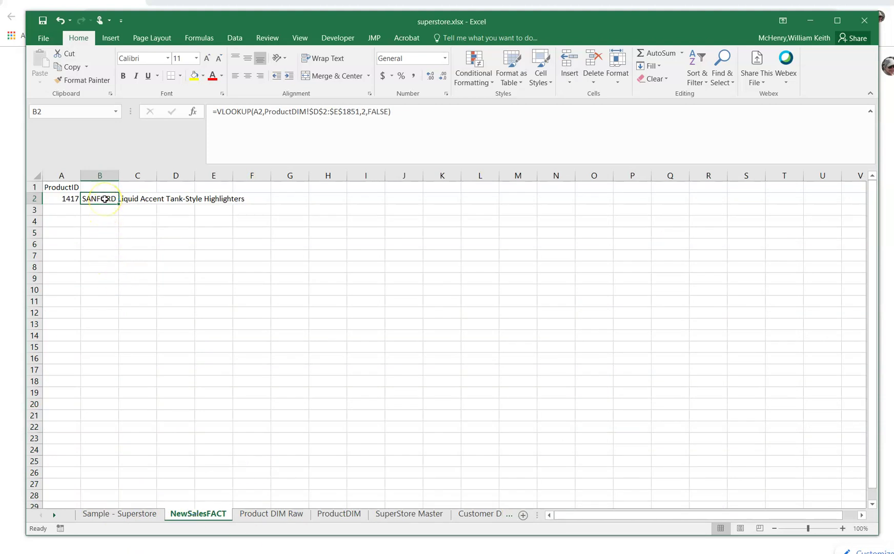
left_click(62, 200)
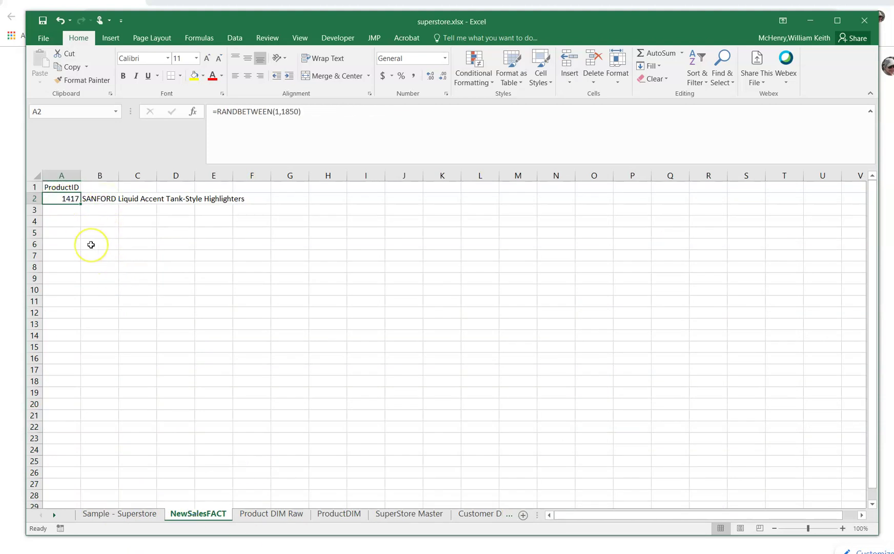
left_click_drag(72, 200, 108, 312)
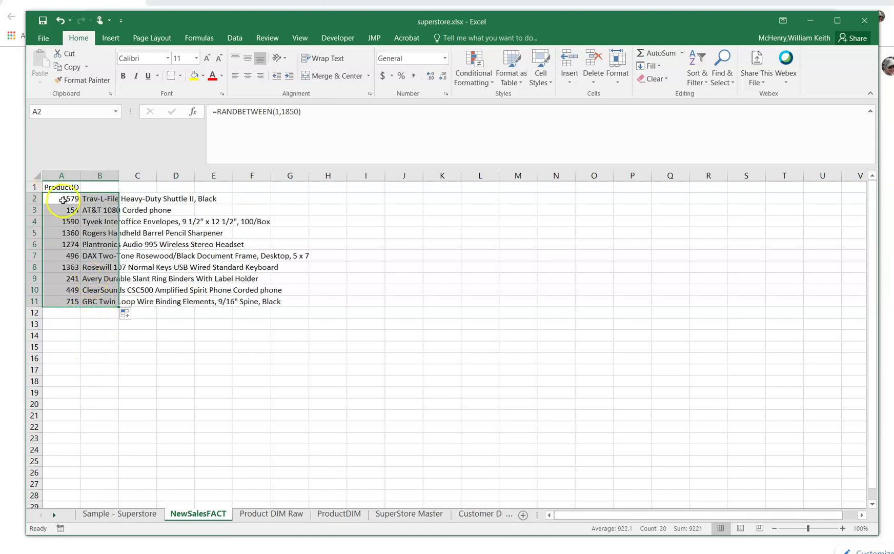
left_click_drag(66, 199, 61, 301)
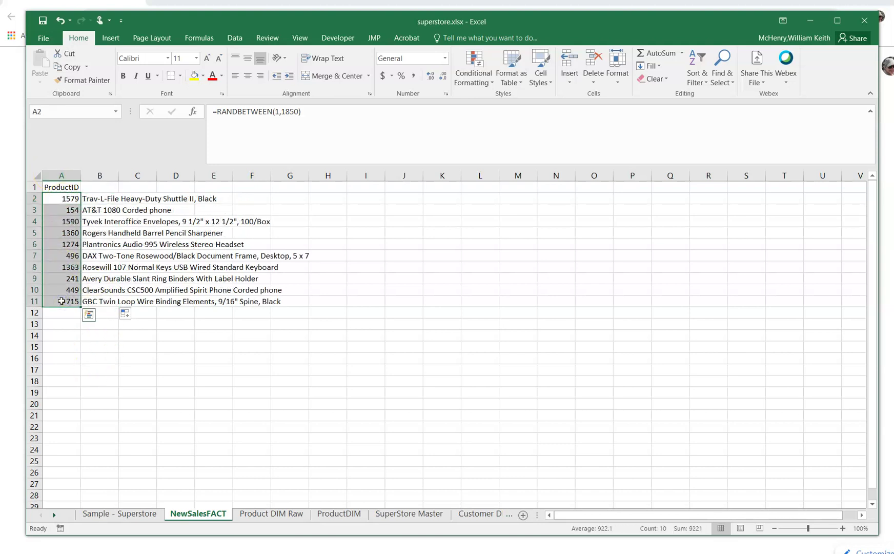
key("ctrl+c")
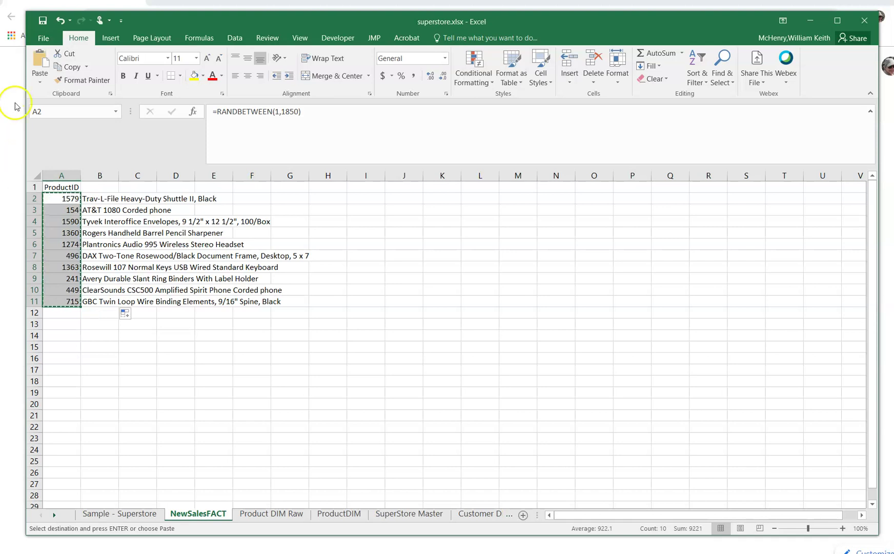
left_click(46, 84)
left_click(38, 156)
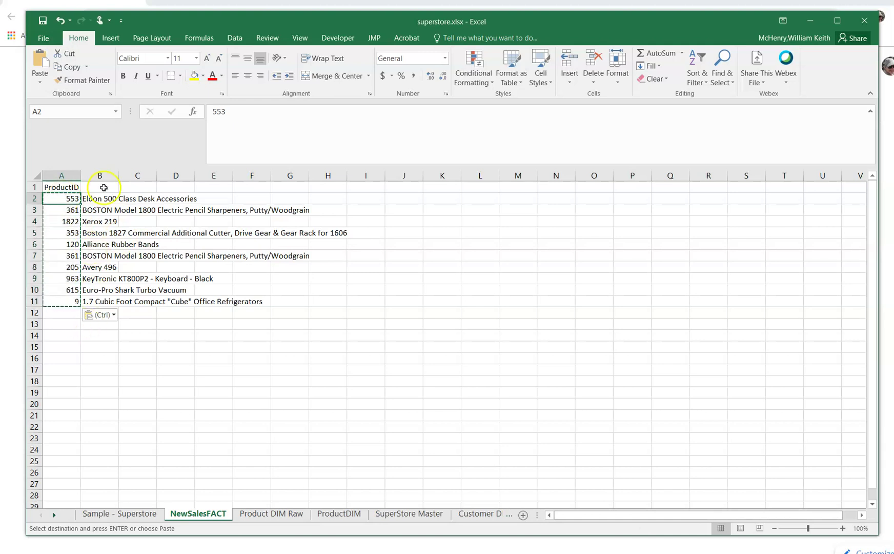
- Clear the product names area B1:F12 on NewSalesFACT
mouse_move(101, 186)
left_mouse_down()
mouse_move(120, 257)
mouse_move(236, 317)
left_mouse_up()
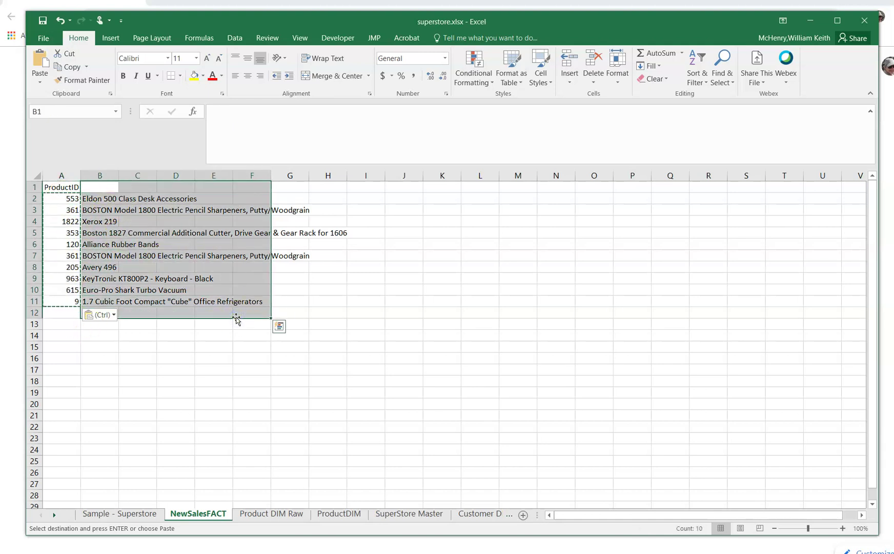
key("Delete")
key("Left")
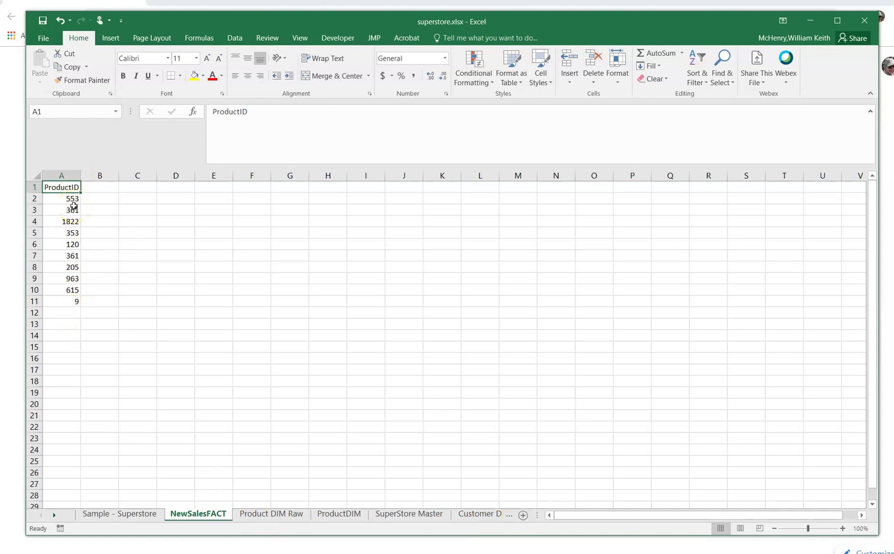
- Undo twice to restore the product names and the RANDBETWEEN formulas in A2:A11
left_click(60, 20)
left_click(64, 199)
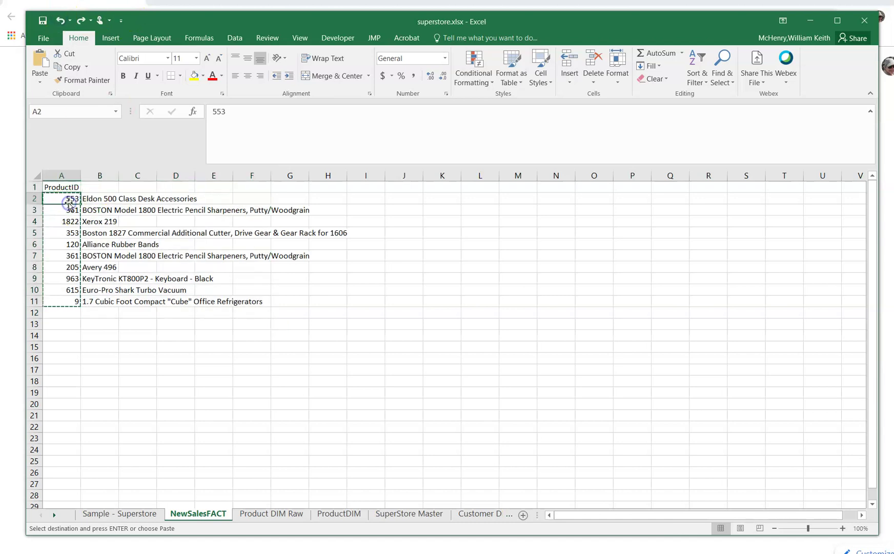
left_click(94, 206)
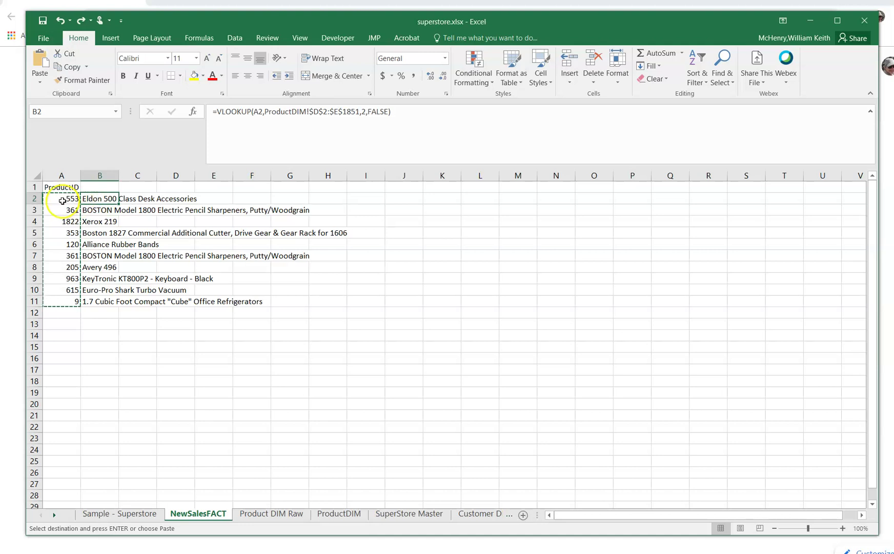
left_click(62, 203)
left_click(60, 21)
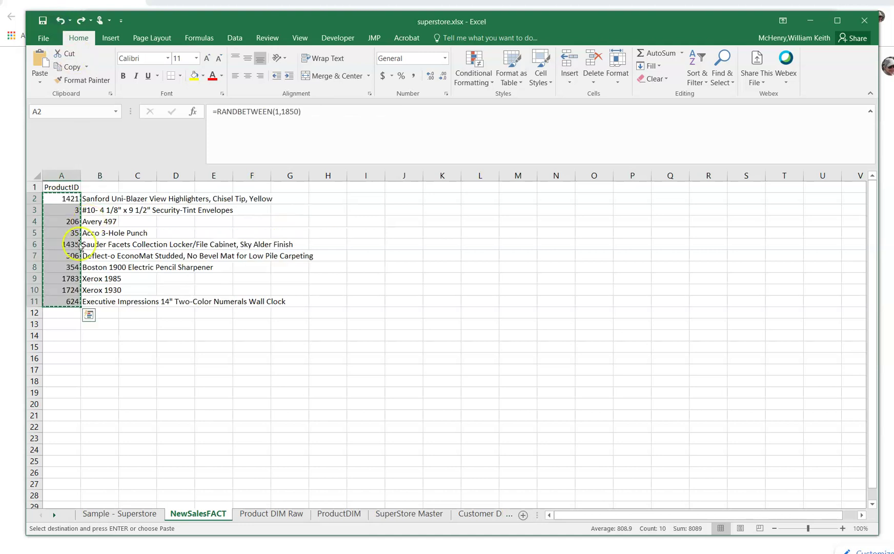
left_click(59, 200)
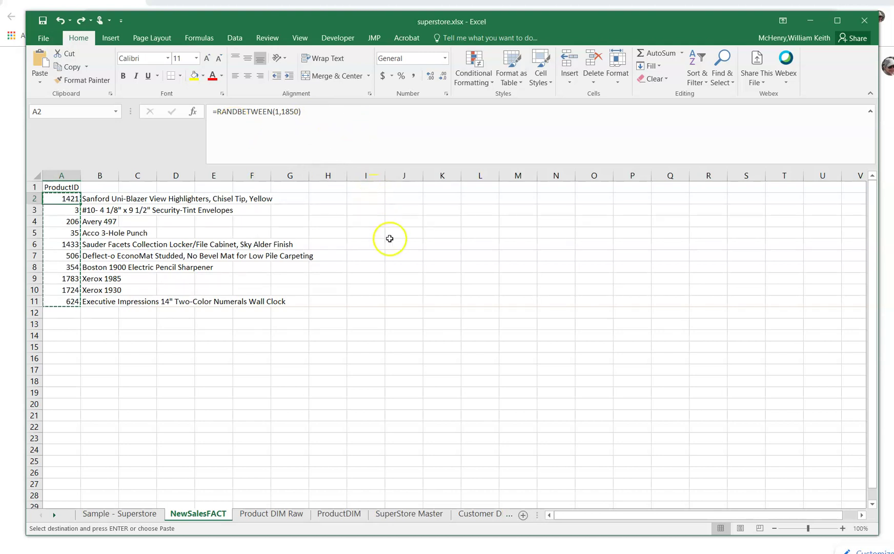
- Enter =RAND() in H2 on NewSalesFACT
left_click(329, 197)
type("=r")
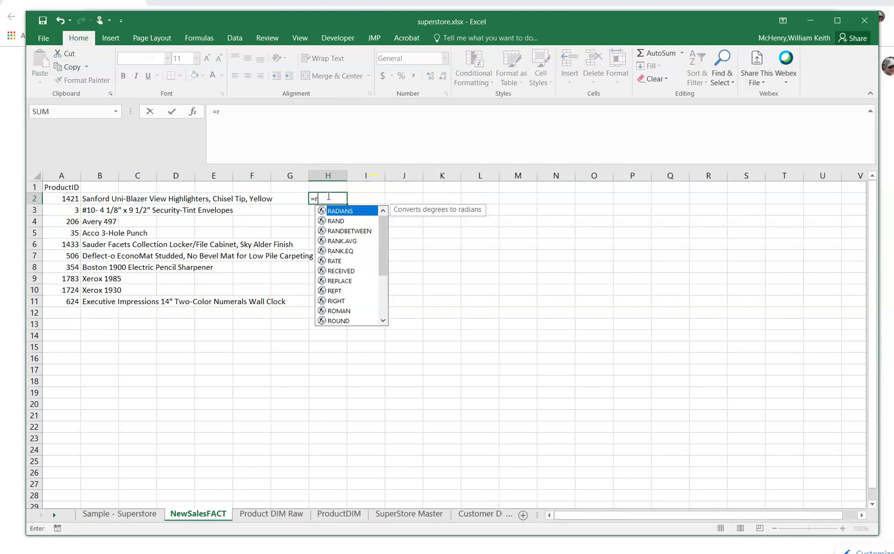
type("and()")
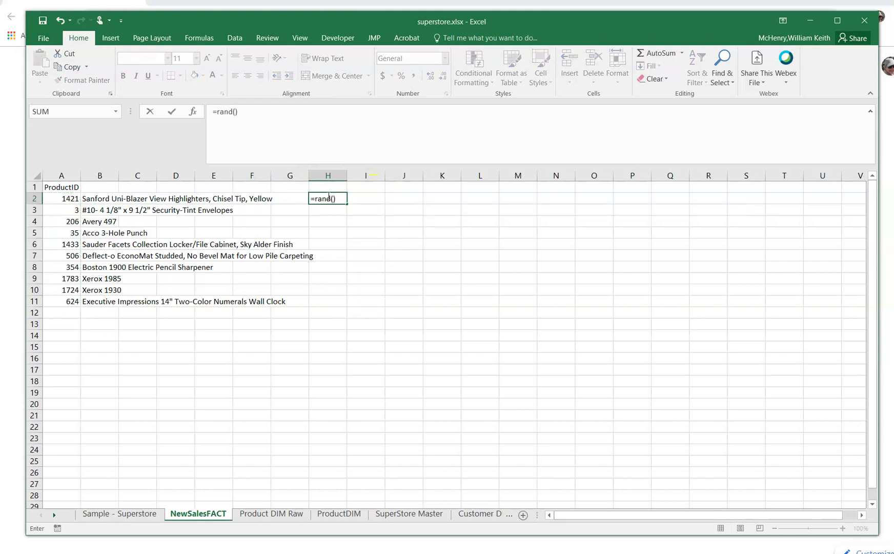
key("Return")
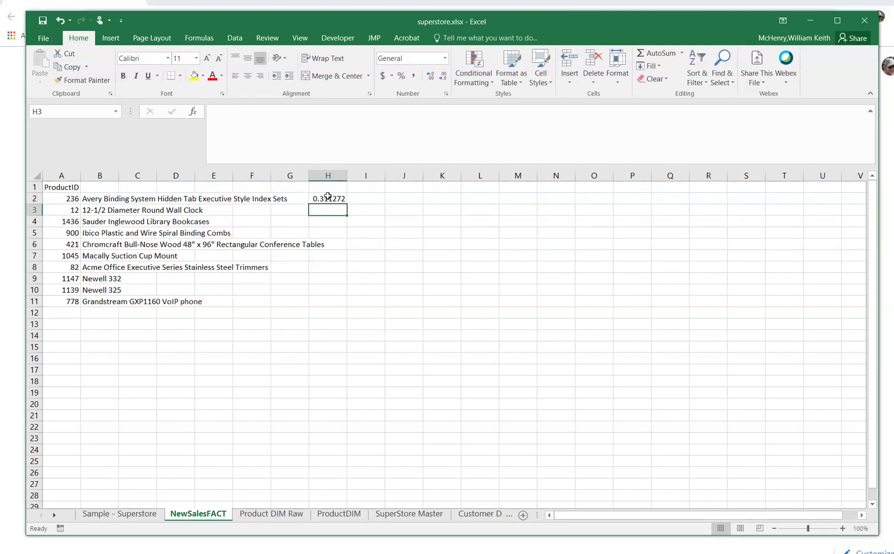
- Change A2 to =IF(H2>.4,RANDBETWEEN(1,1000),RANDBETWEEN(1001,1850))
left_click(60, 198)
left_click(220, 107)
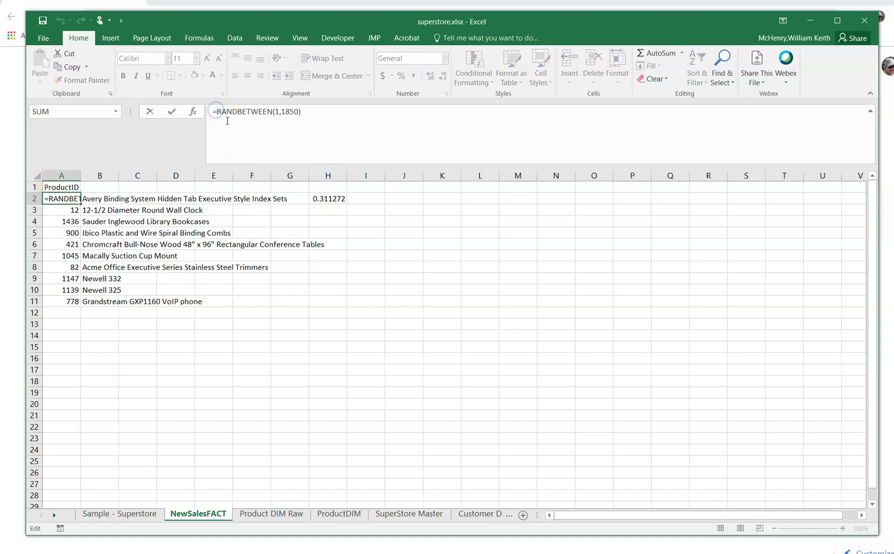
type("if(")
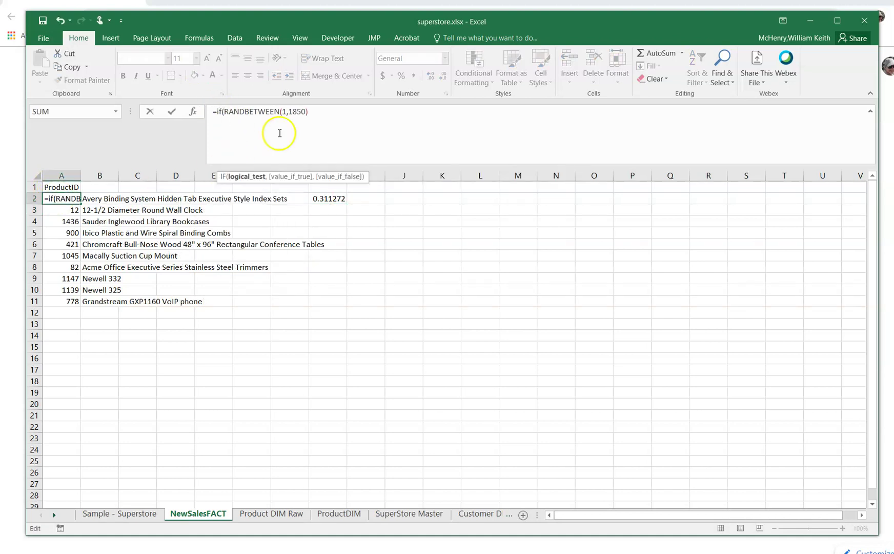
left_click(331, 198)
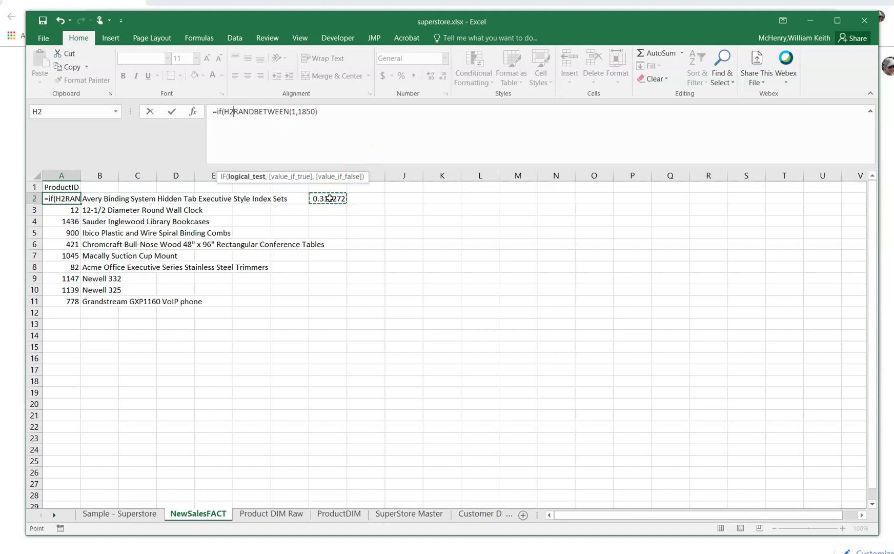
type(">.4,")
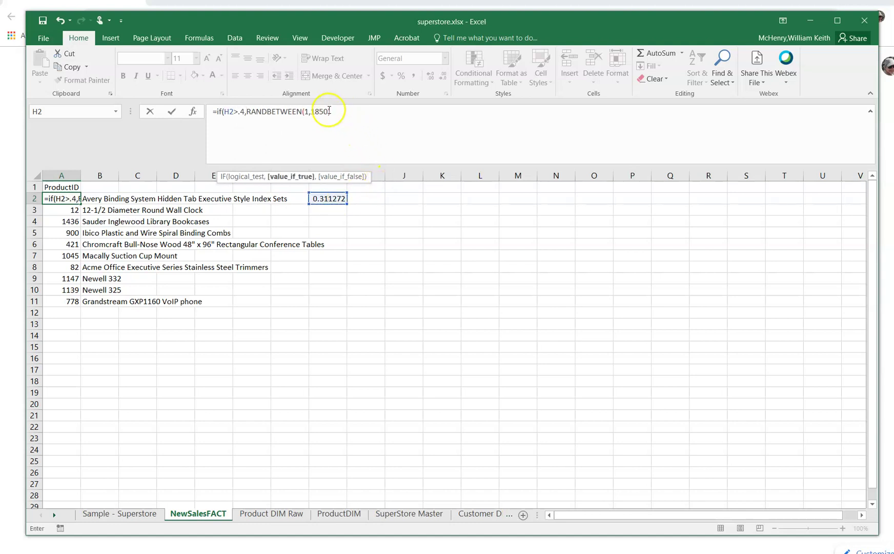
left_click(327, 111)
key("BackSpace")
key("BackSpace")
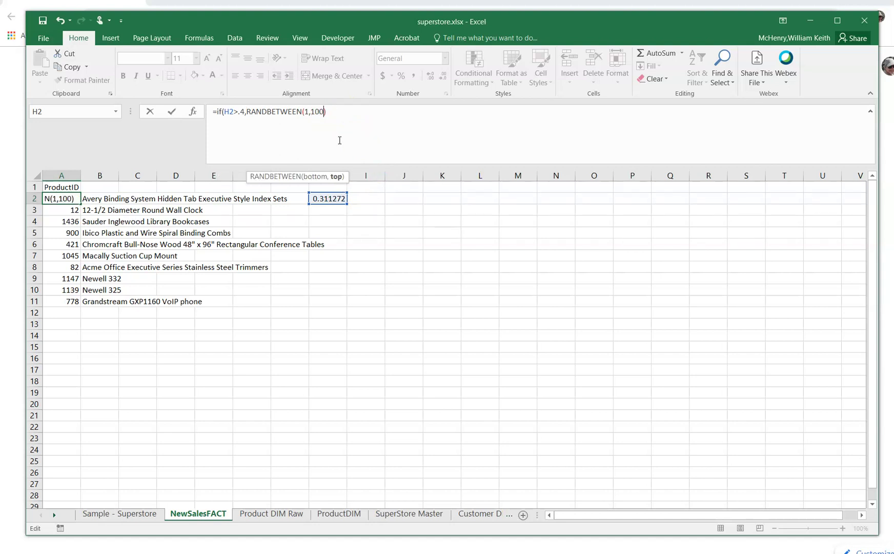
type(",")
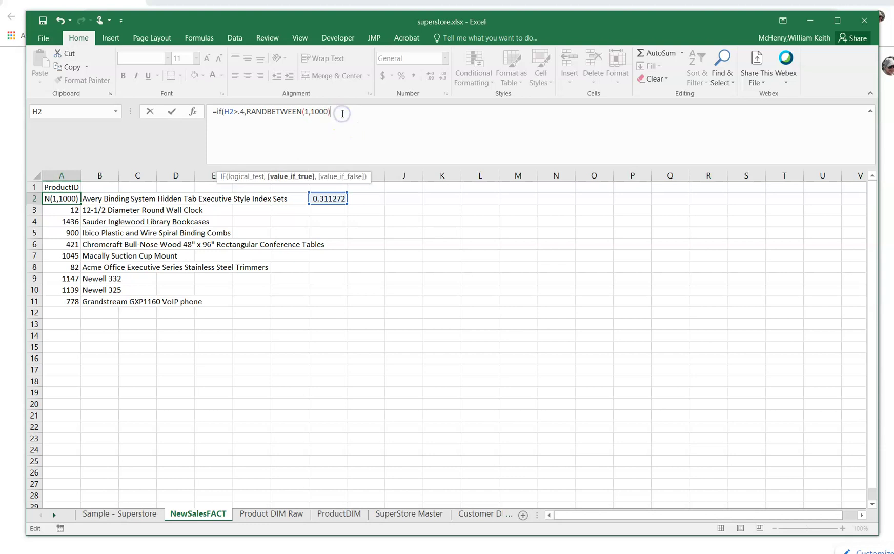
type("randbetween(1001,1")
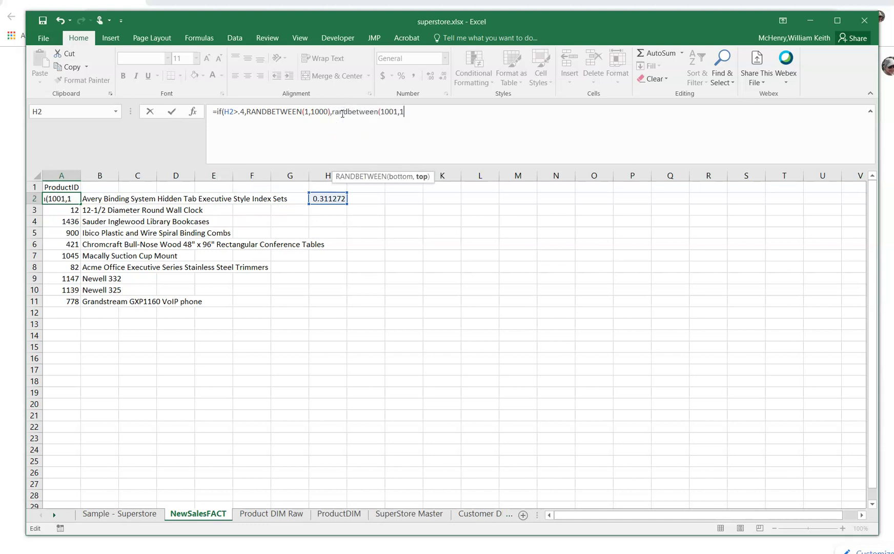
type("850))")
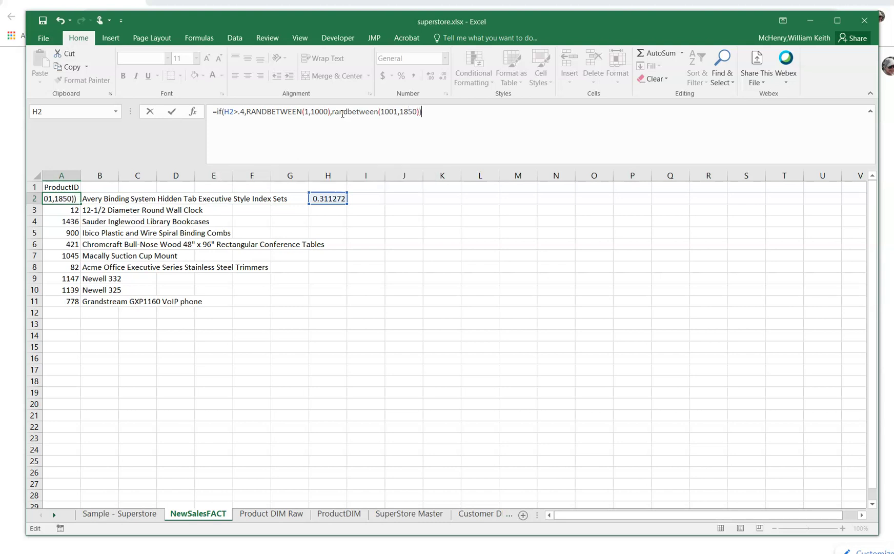
key("Return")
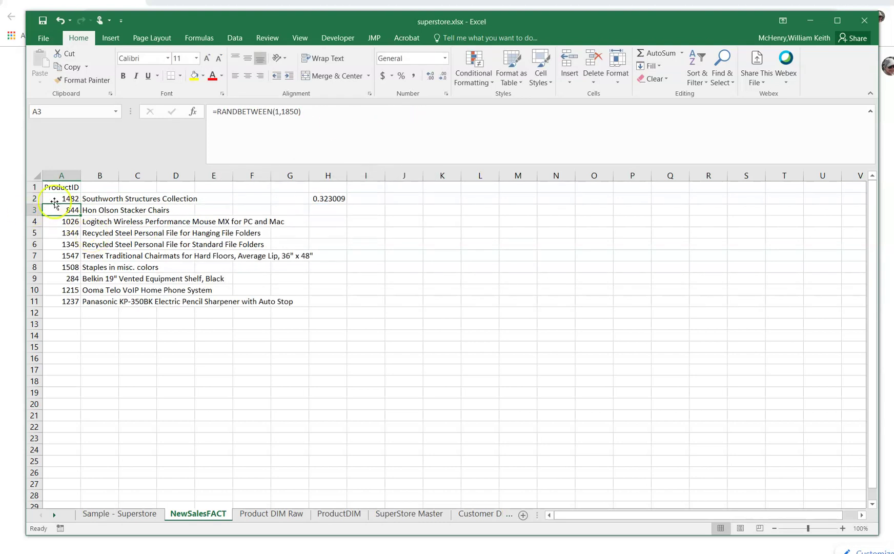
- Fill the RAND() values down H2:H11 and the IF ProductID formula down A2:A11
left_click(336, 200)
left_click_drag(349, 203, 340, 312)
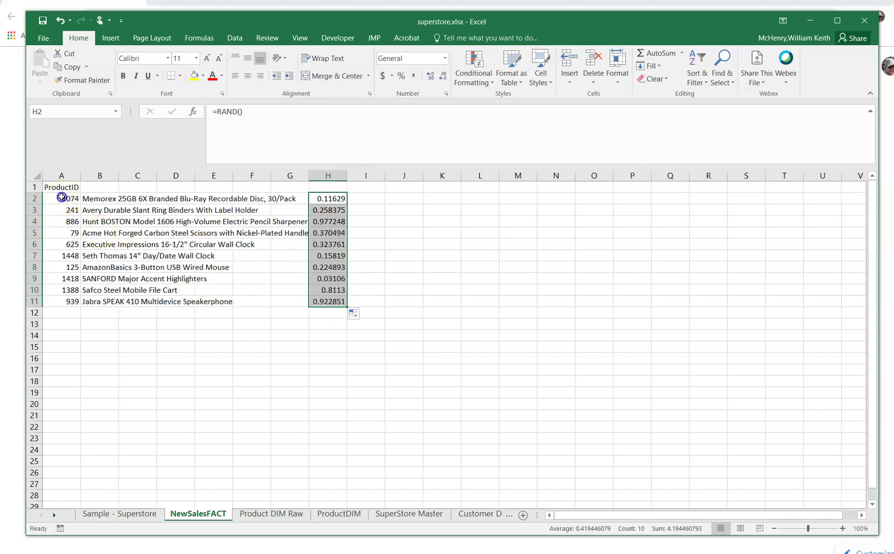
left_click(67, 199)
double_click(80, 204)
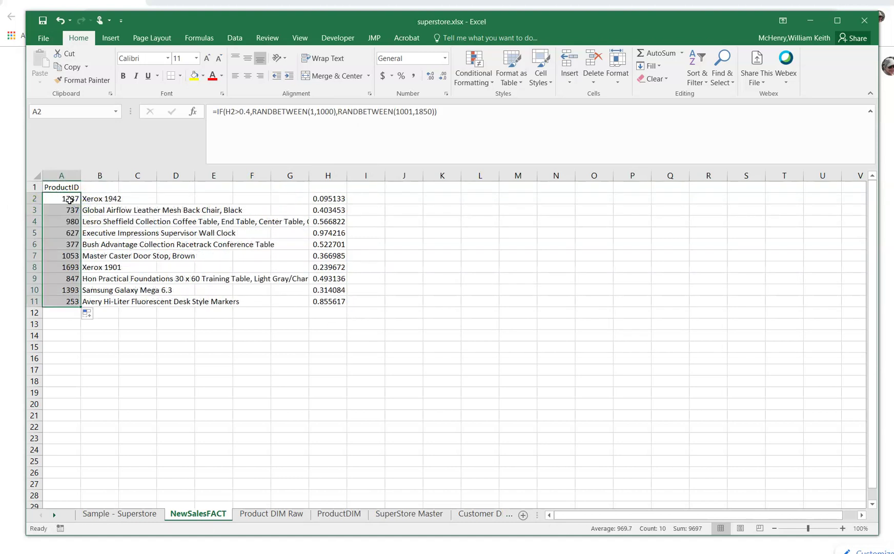
left_click(69, 200)
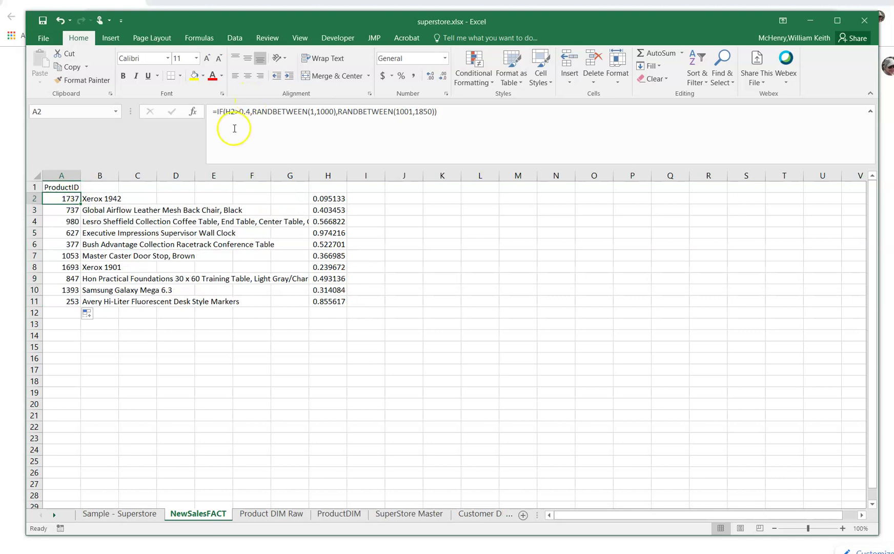